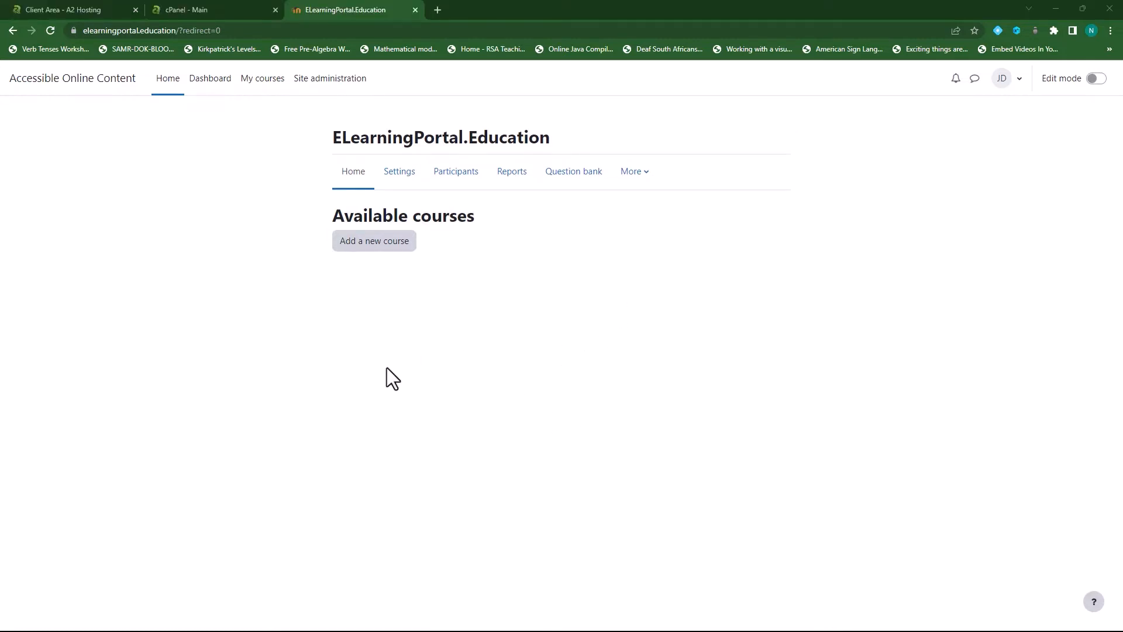
Open Site administration > Server > Outgoing mail configuration, then switch to the cPanel tab
left_click(329, 82)
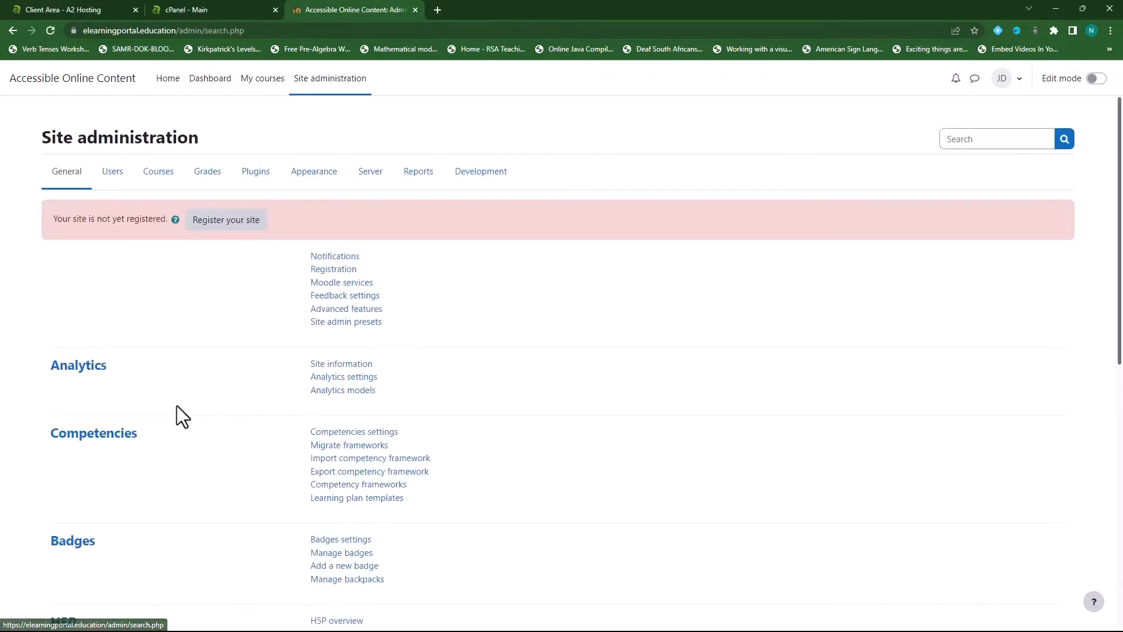
left_click(373, 178)
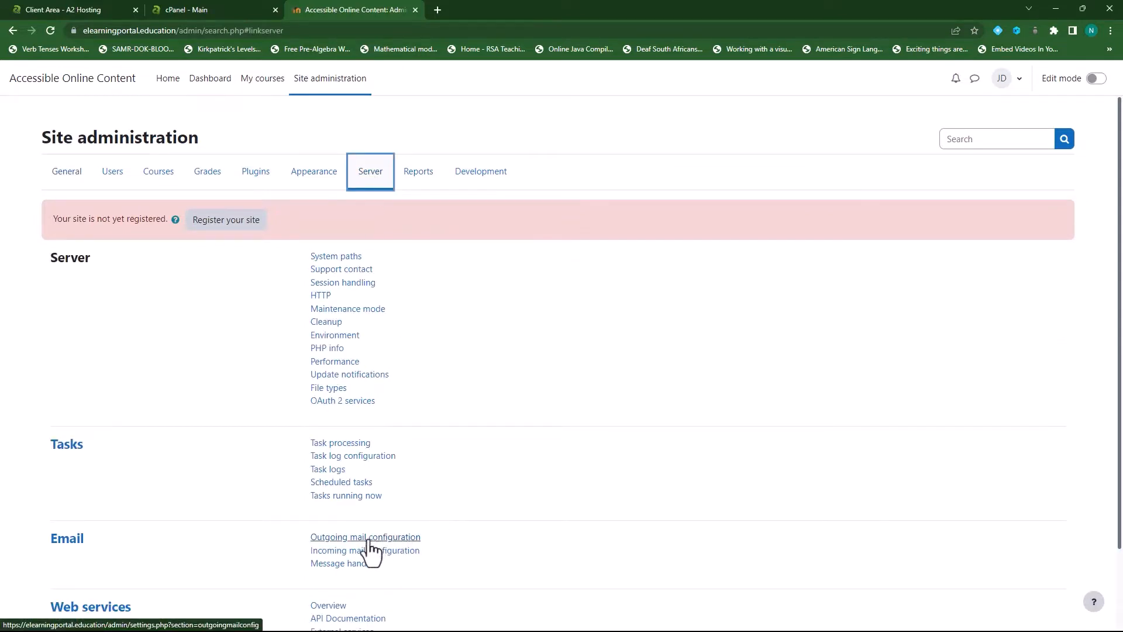
left_click(395, 539)
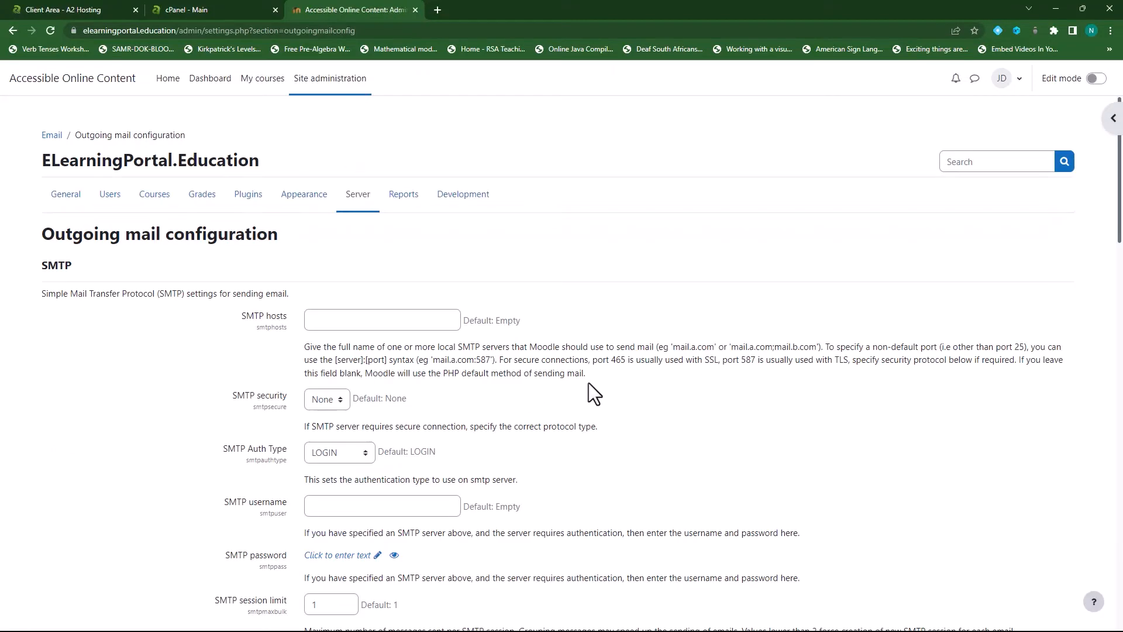
scroll(142, 381, "down", 2)
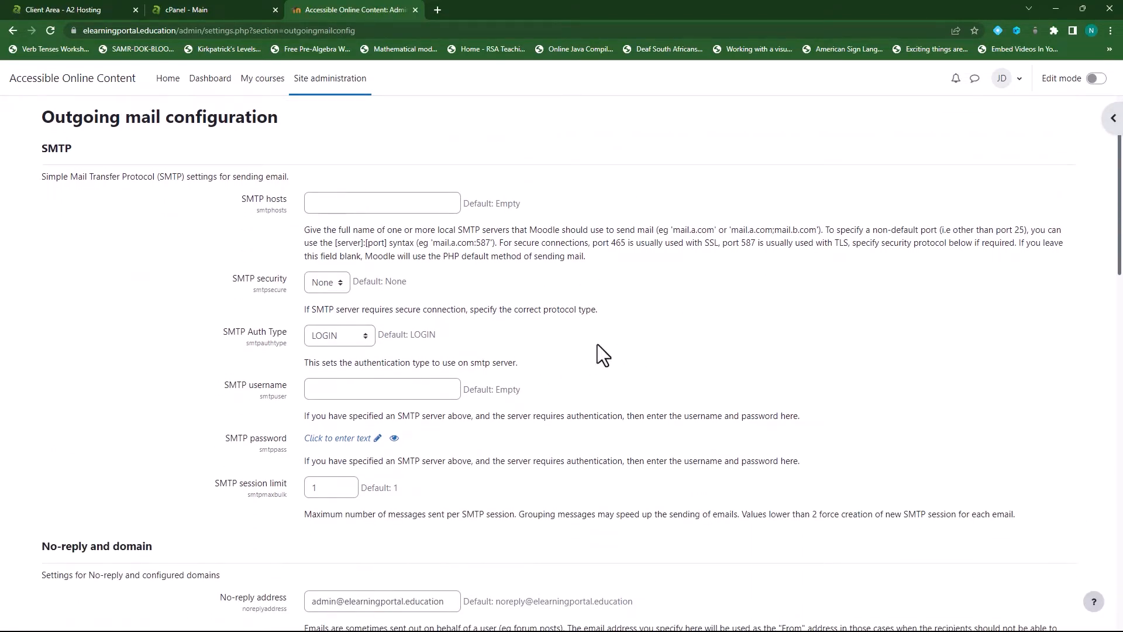
left_click(206, 10)
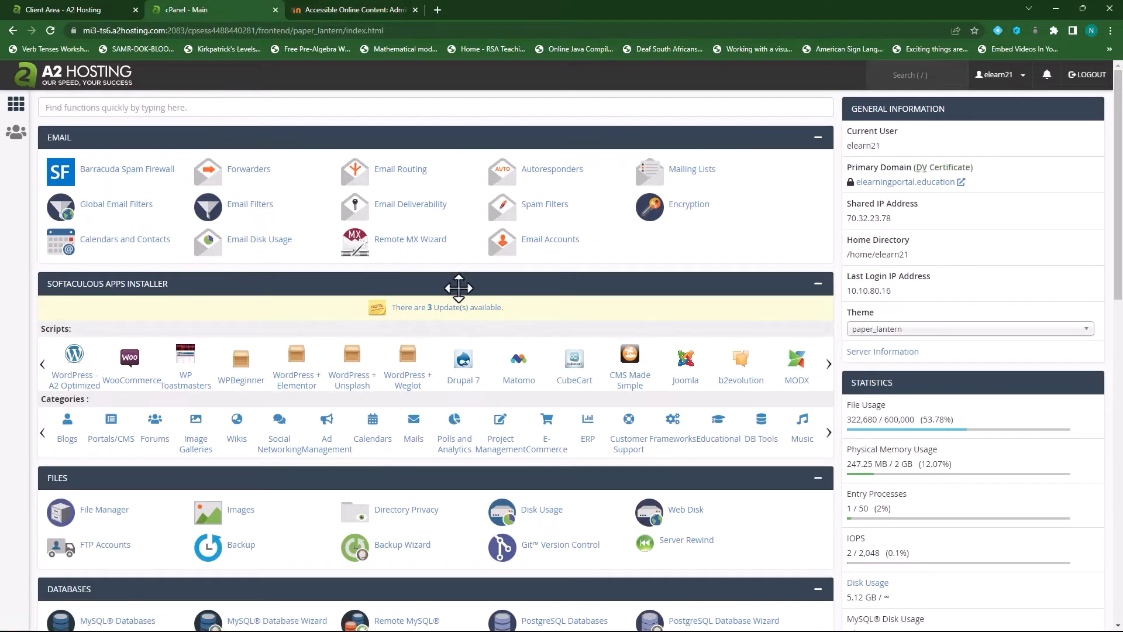
Go to cPanel's Email Accounts and start creating a new email account
scroll(439, 275, "down", 1)
scroll(556, 303, "up", 1)
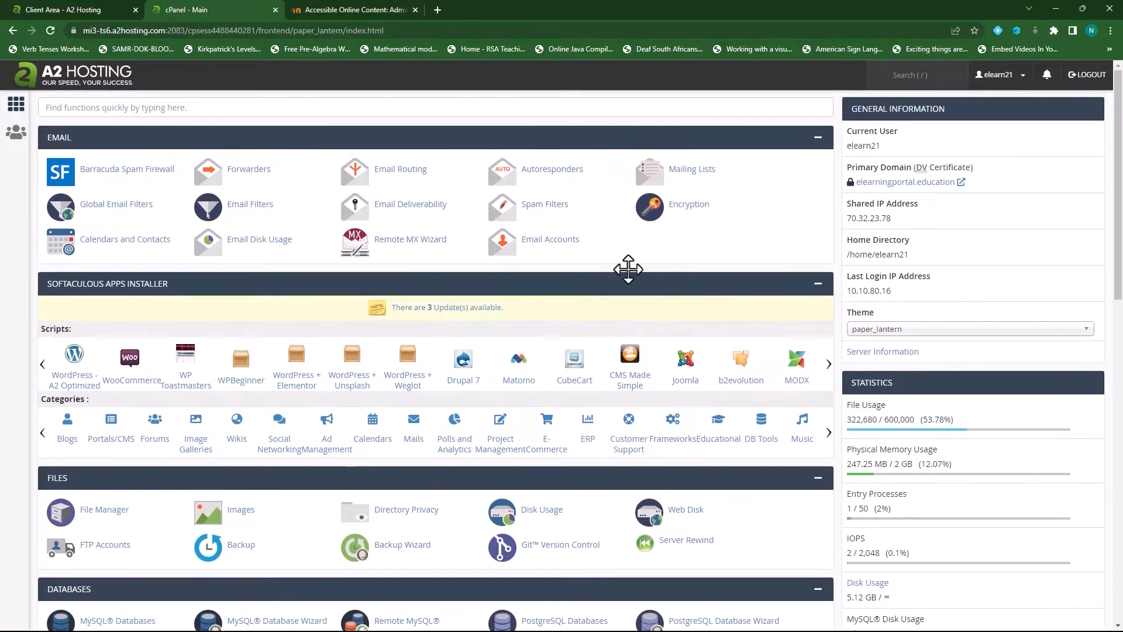
left_click(532, 242)
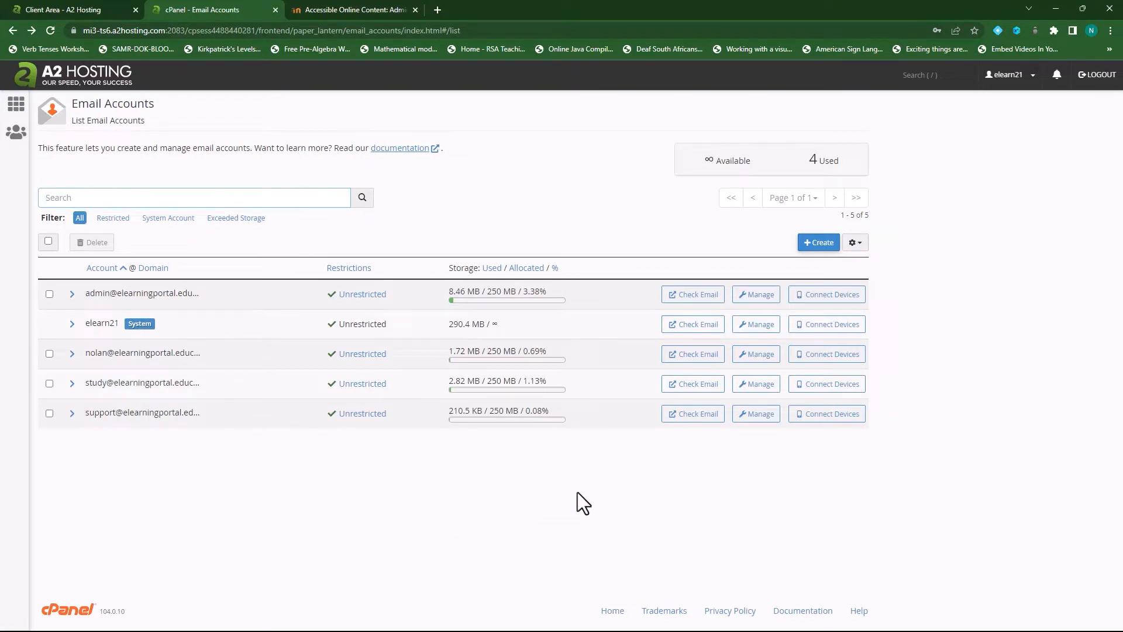
left_click(817, 247)
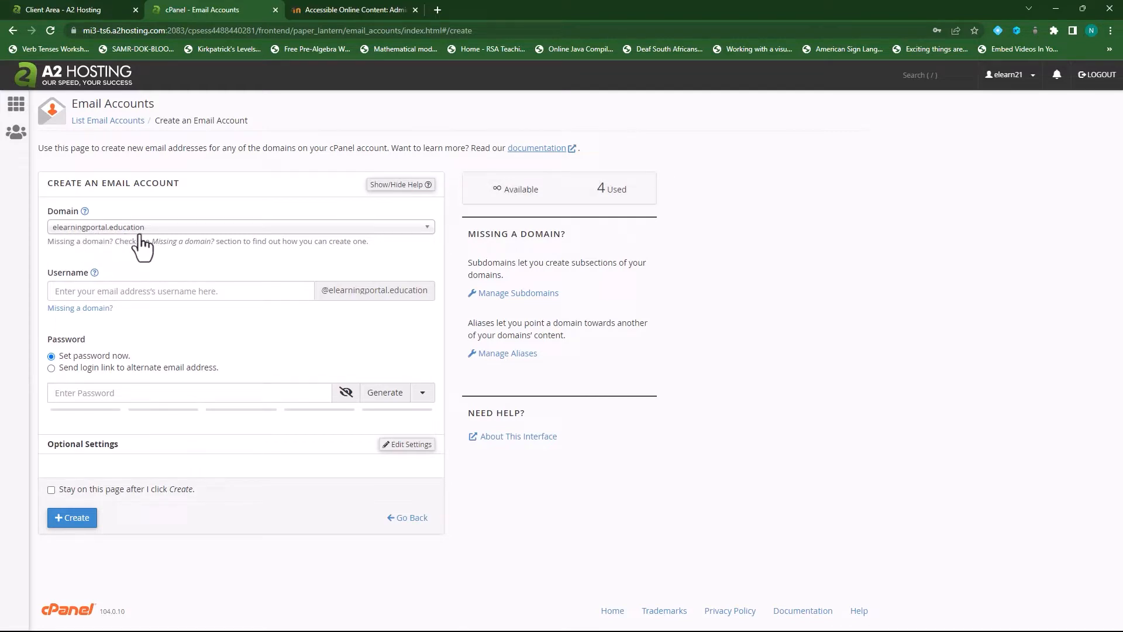
left_click(176, 228)
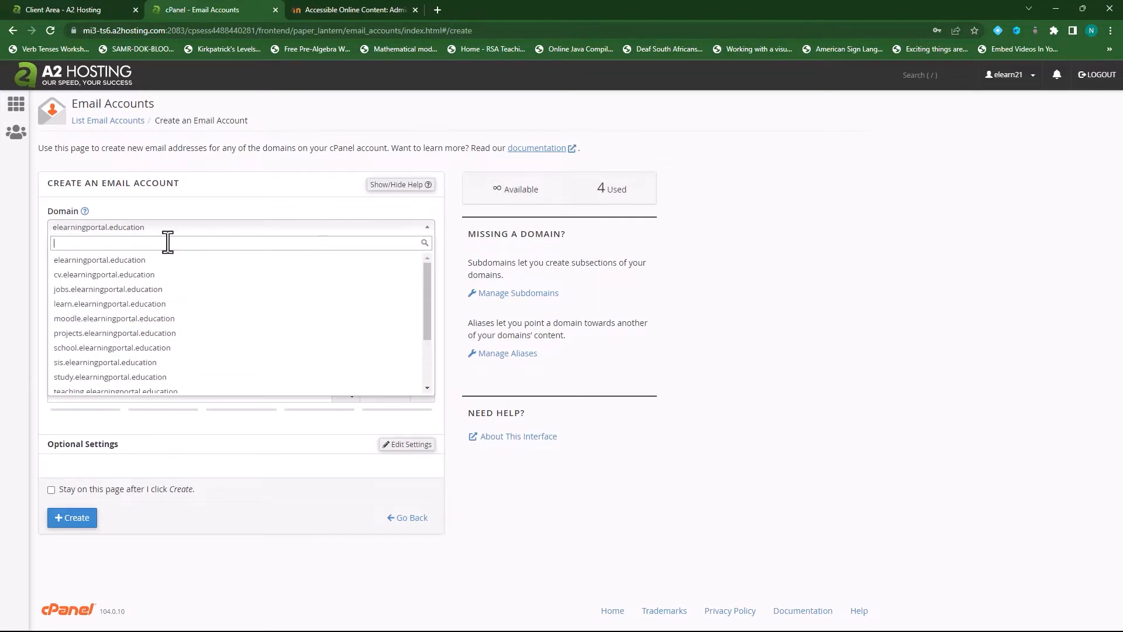
left_click(169, 230)
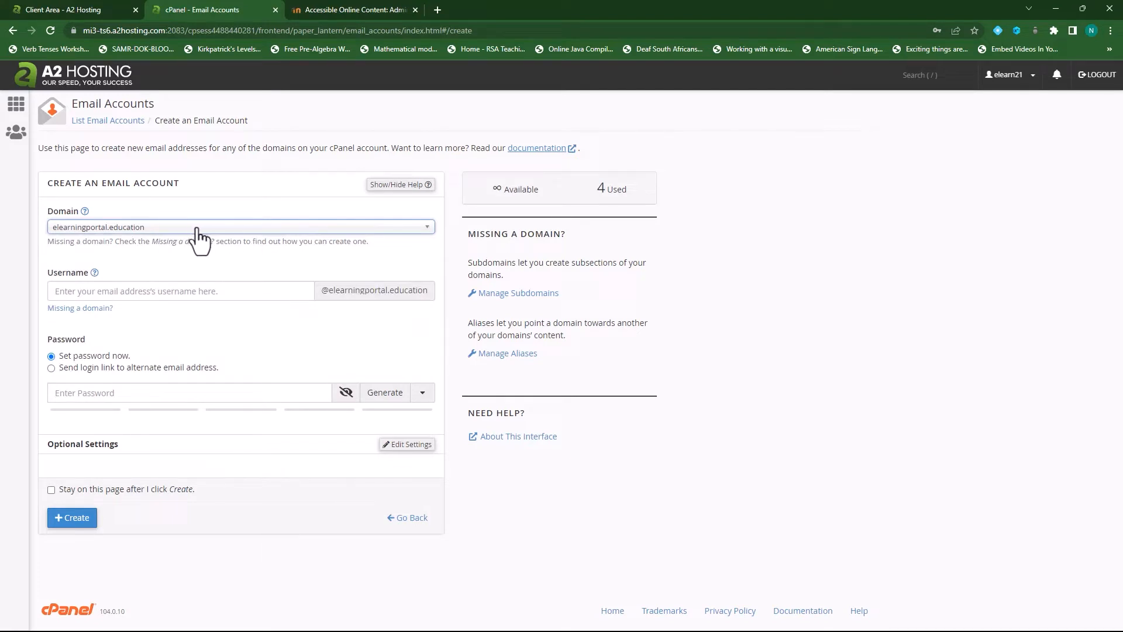
left_click(92, 290)
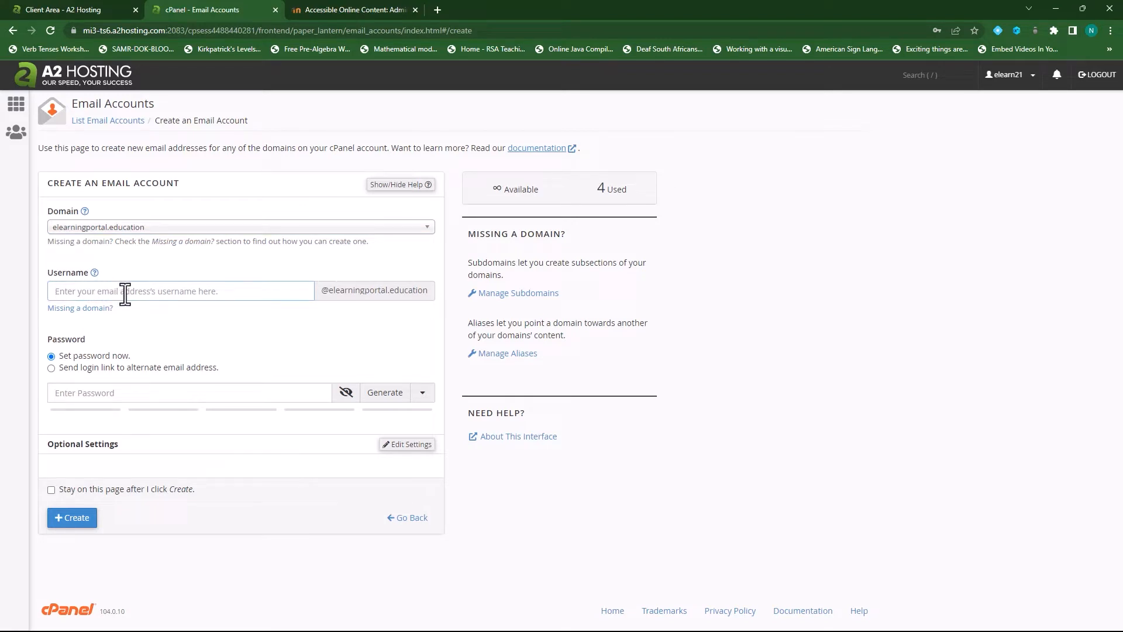
type("test")
left_click(346, 390)
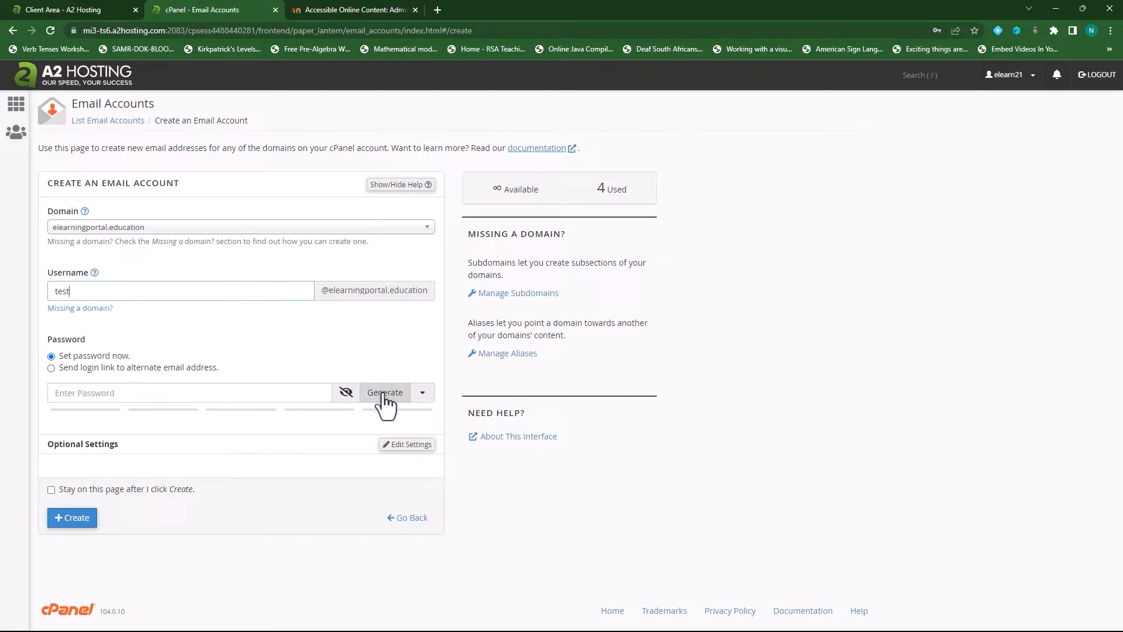
left_click(384, 397)
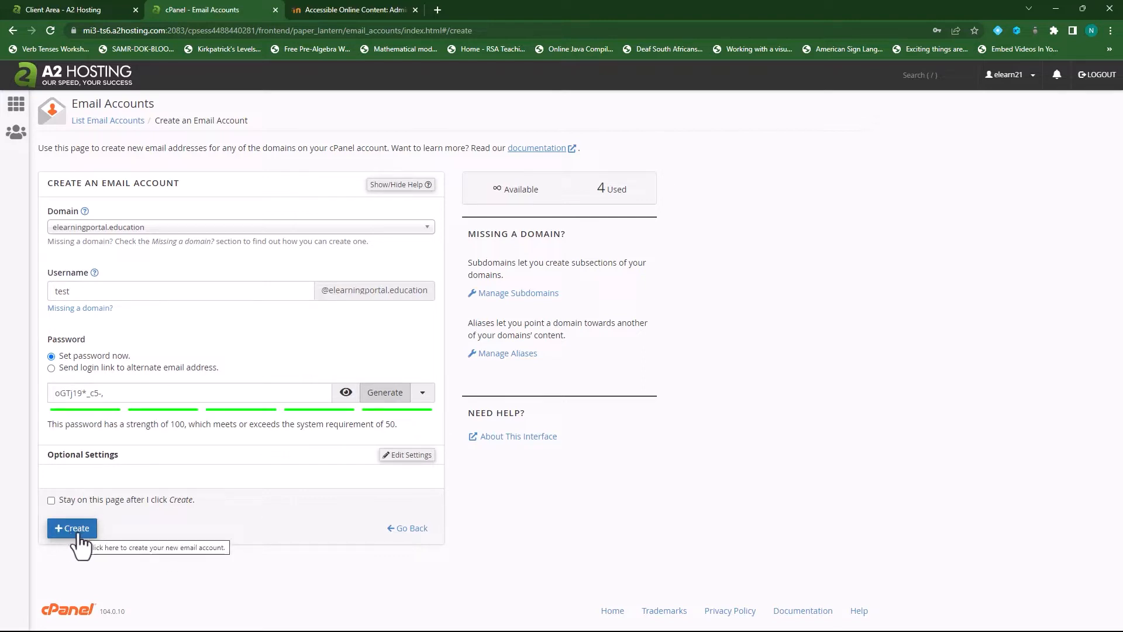
left_click(396, 458)
scroll(146, 471, "down", 2)
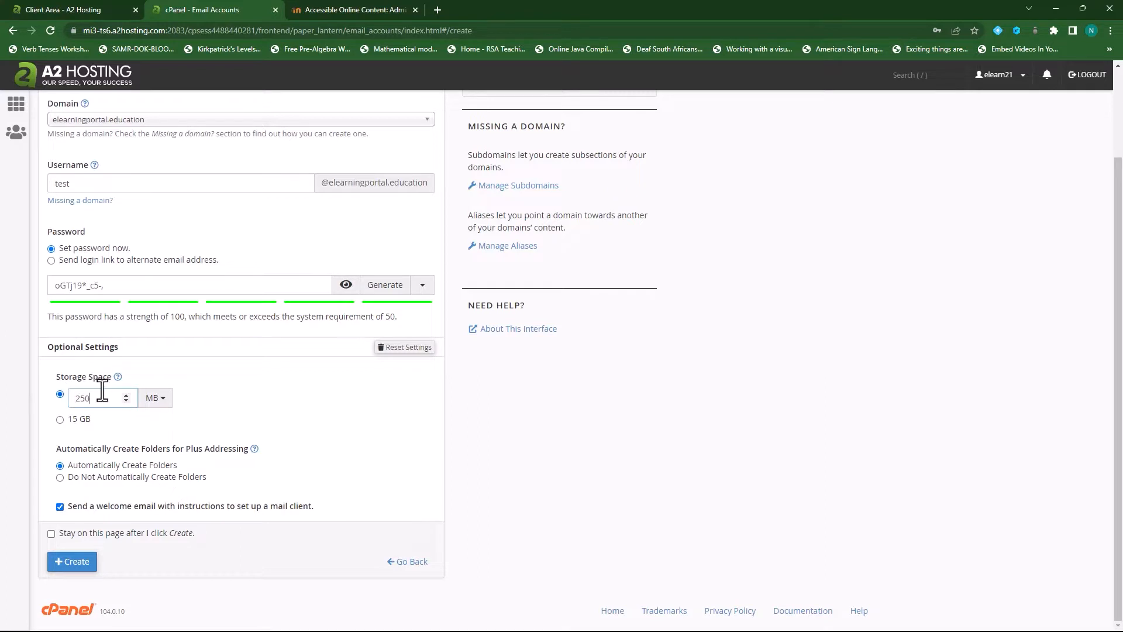
left_click(76, 562)
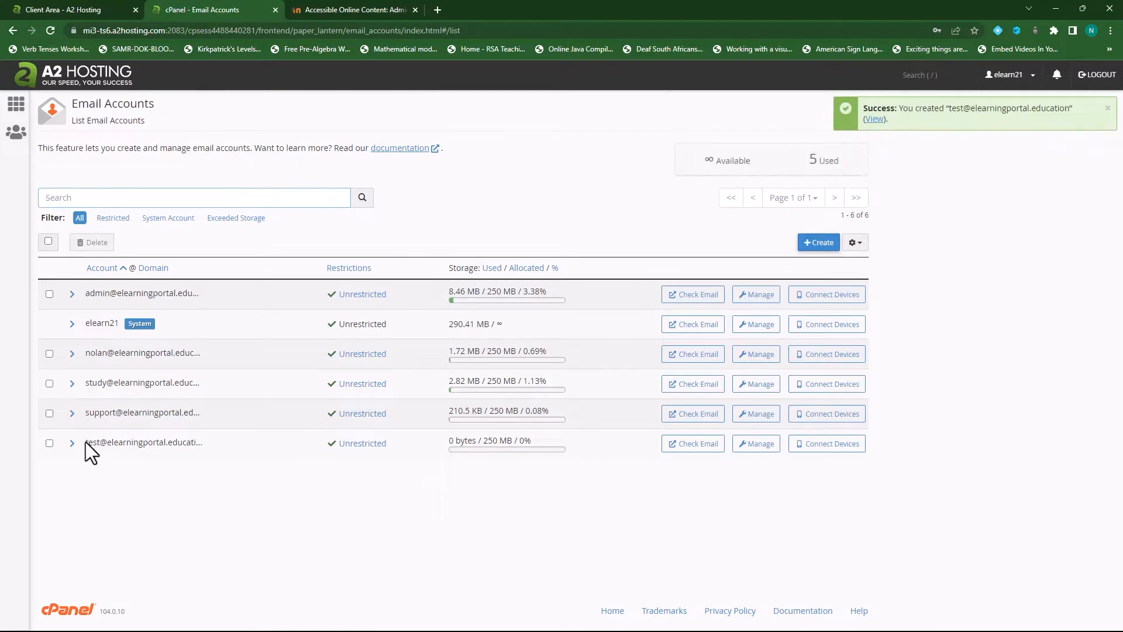
left_click_drag(85, 442, 211, 442)
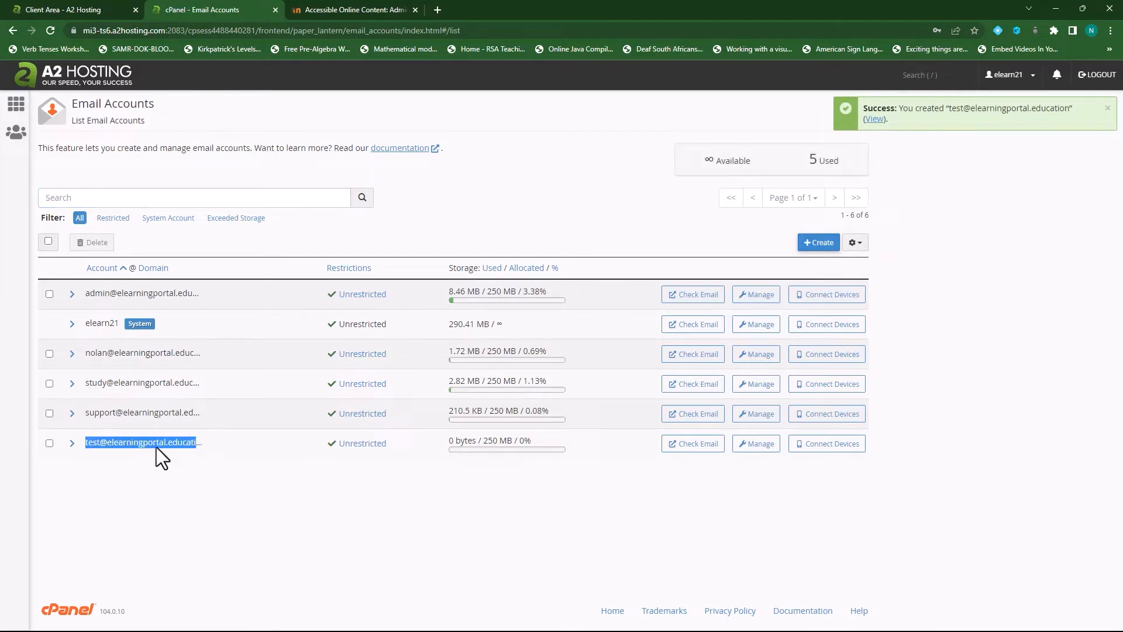
left_click(173, 482)
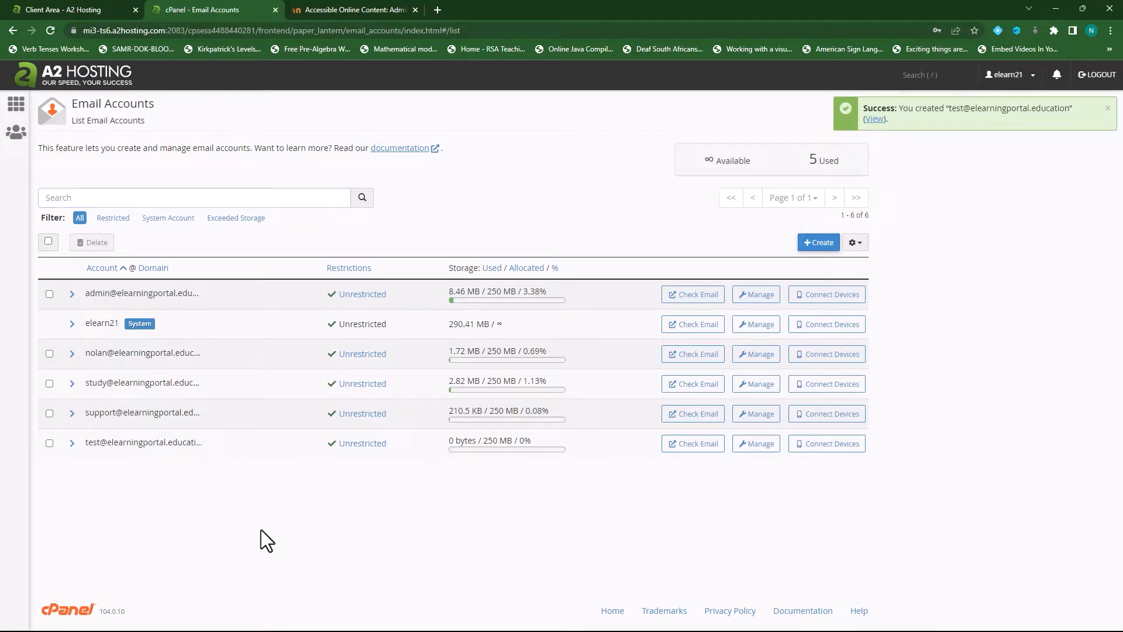
left_click(49, 443)
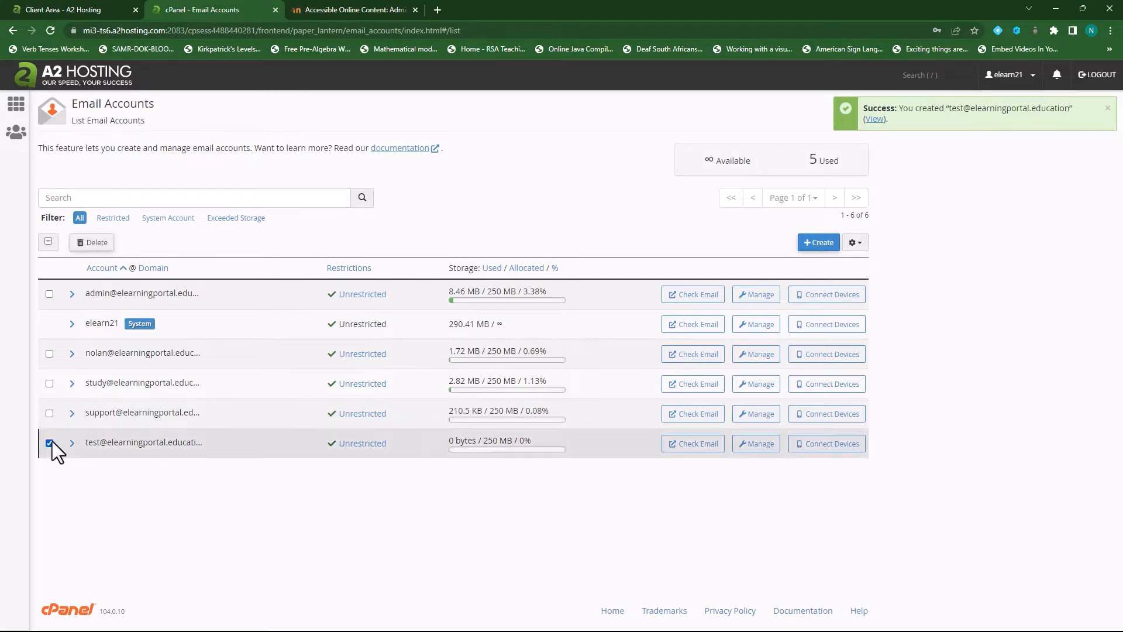
left_click(94, 243)
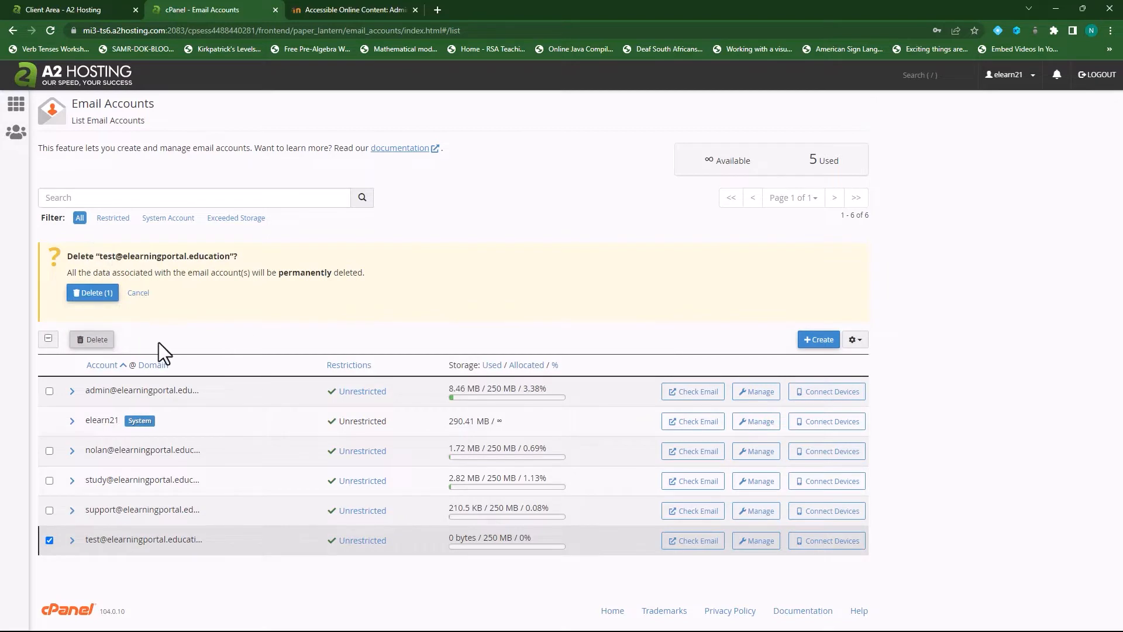
left_click(97, 294)
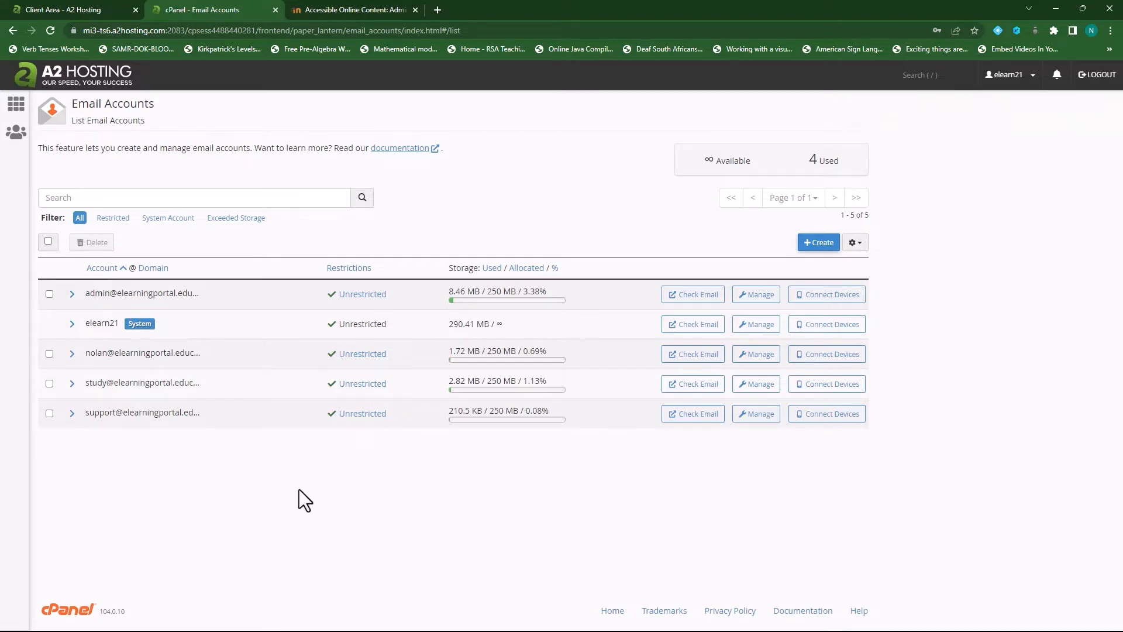
left_click(353, 8)
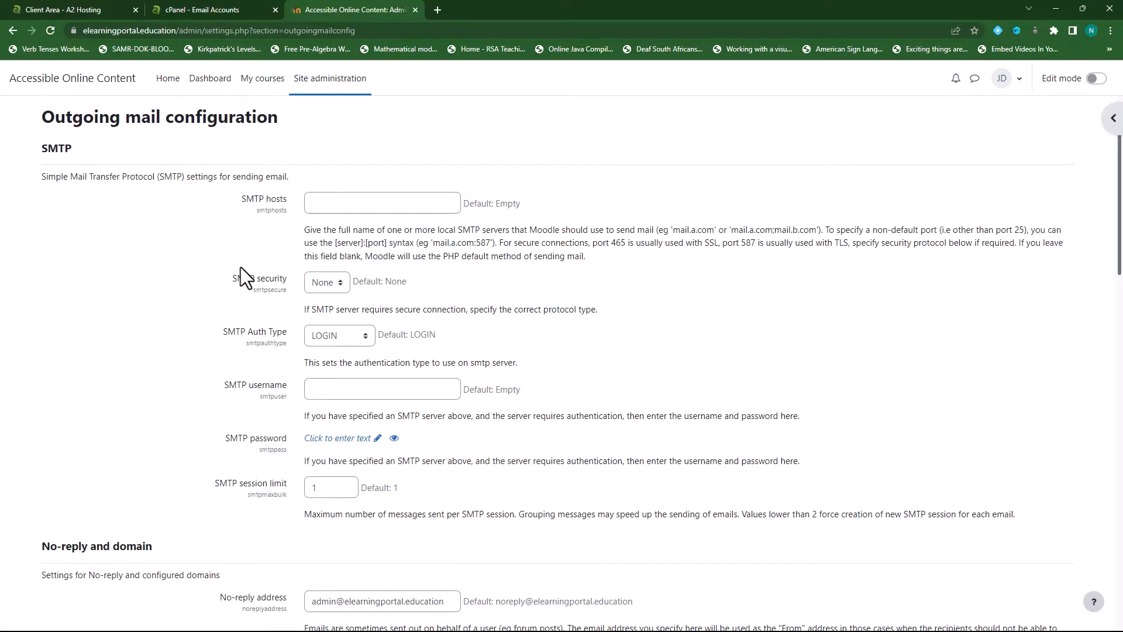
Open the admin mailbox's Connect Devices page and select the outgoing server mail.elearningportal.education
left_click(218, 11)
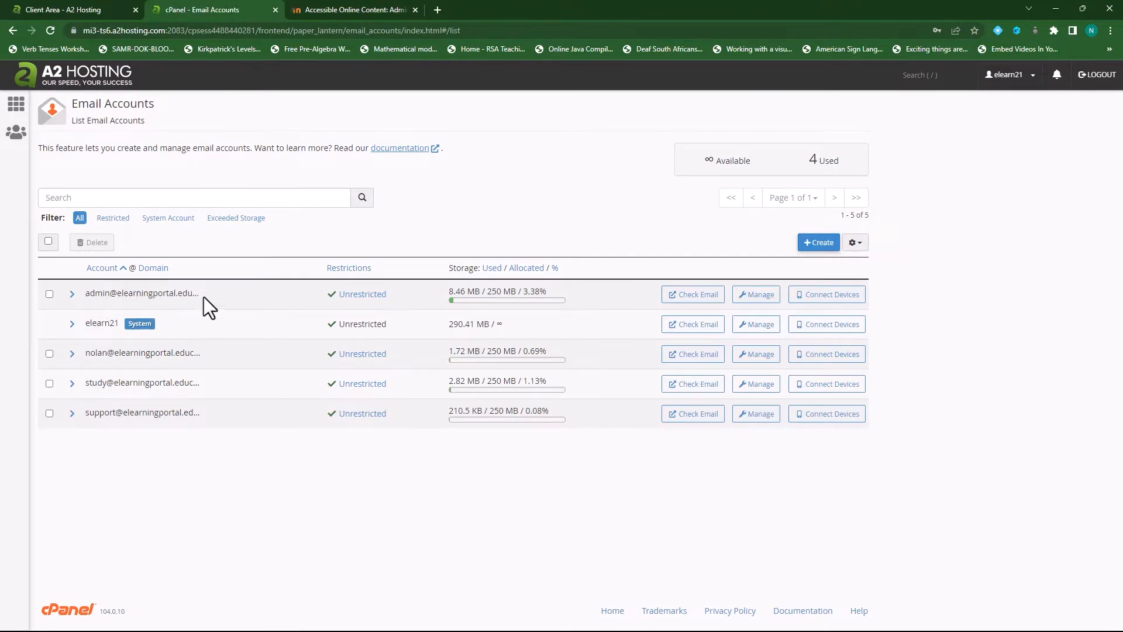
left_click(833, 300)
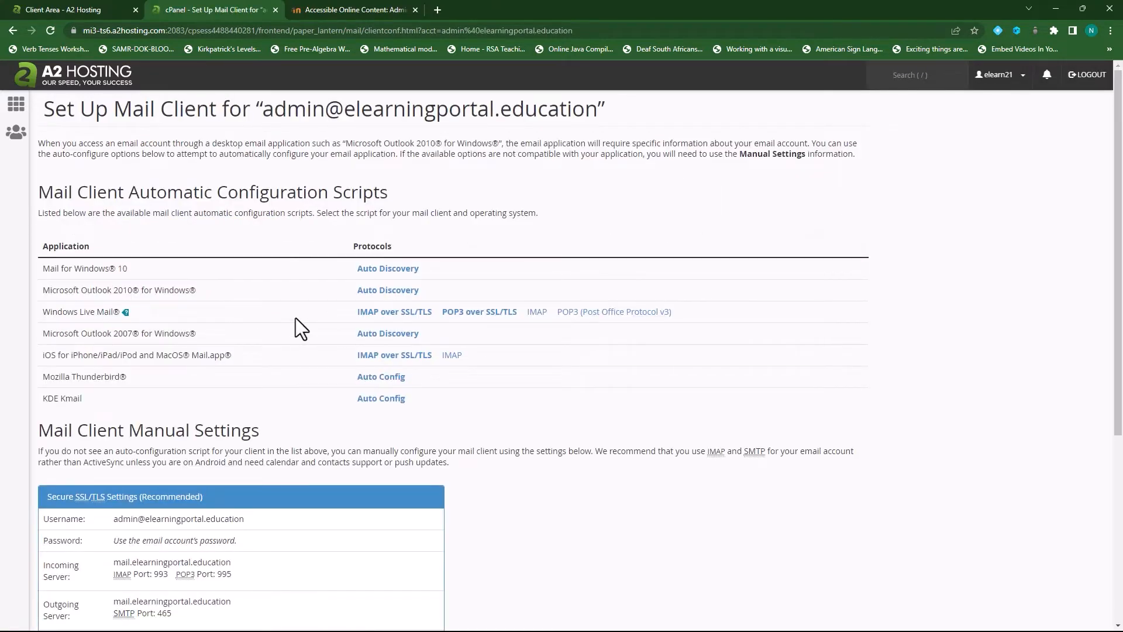
scroll(254, 416, "down", 2)
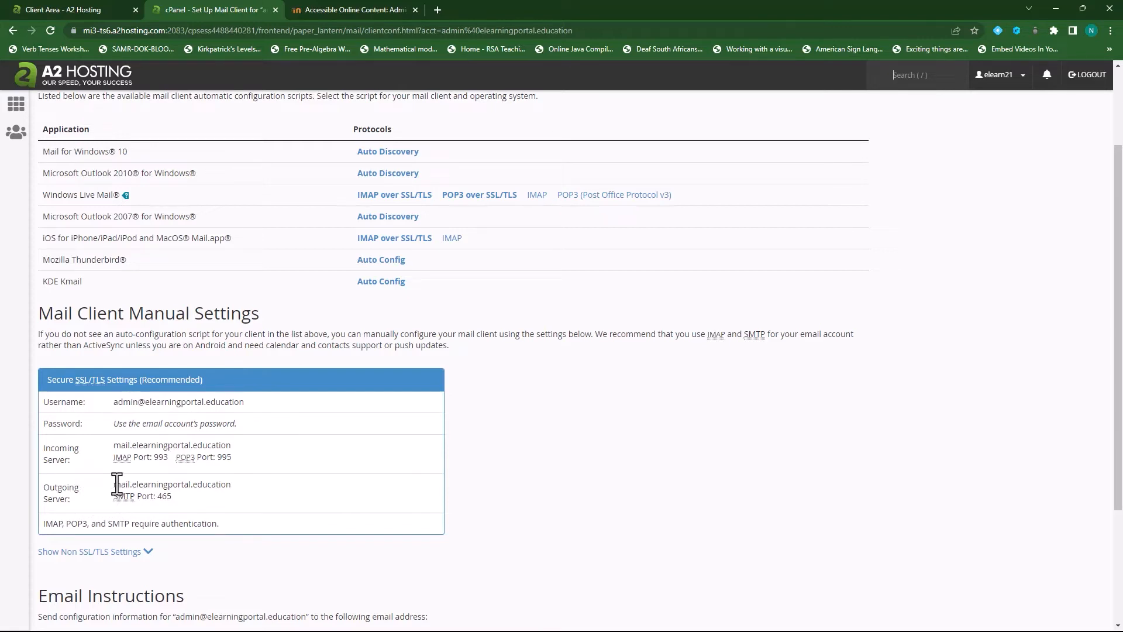
left_click_drag(114, 485, 245, 484)
Copy mail.elearningportal.education from cPanel into Moodle's SMTP hosts field
right_click(227, 486)
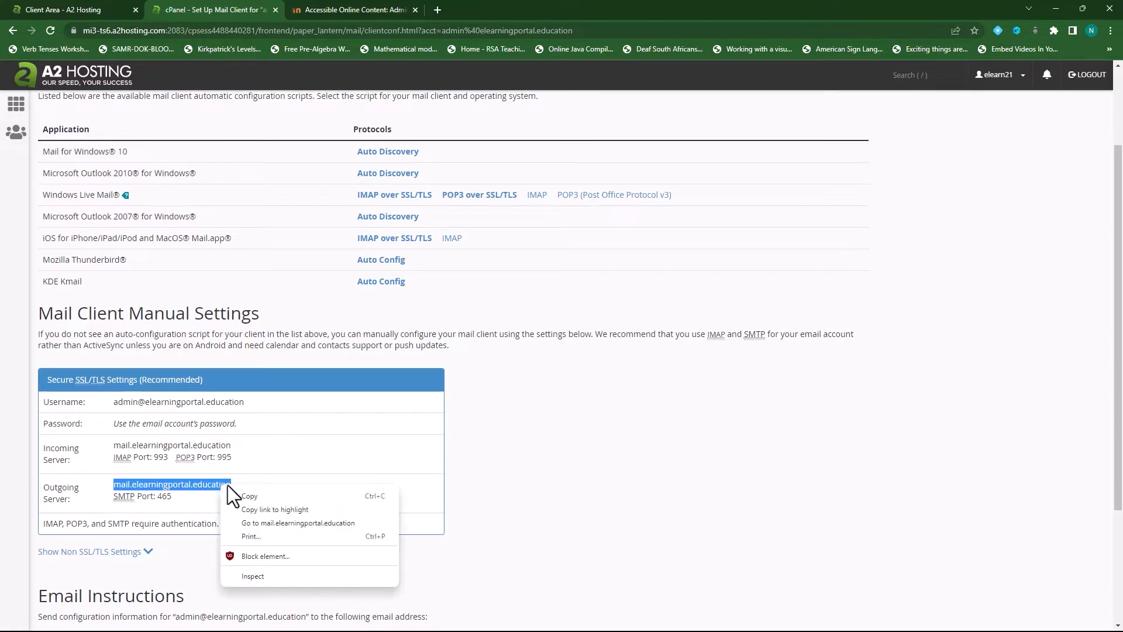
left_click(243, 497)
left_click(335, 7)
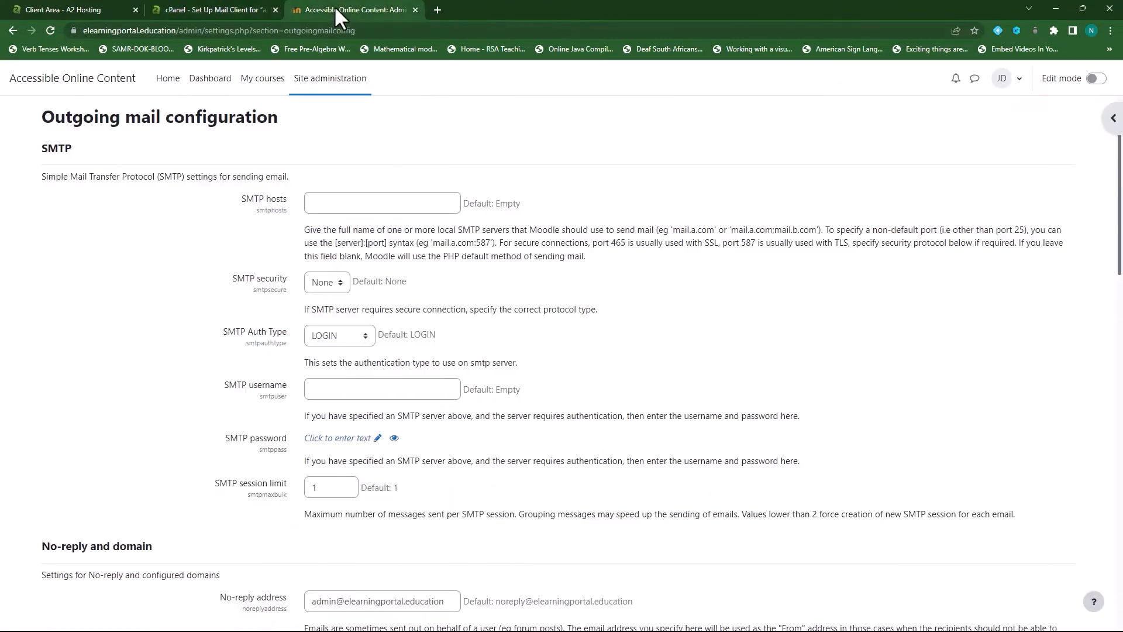
left_click(344, 205)
right_click(339, 208)
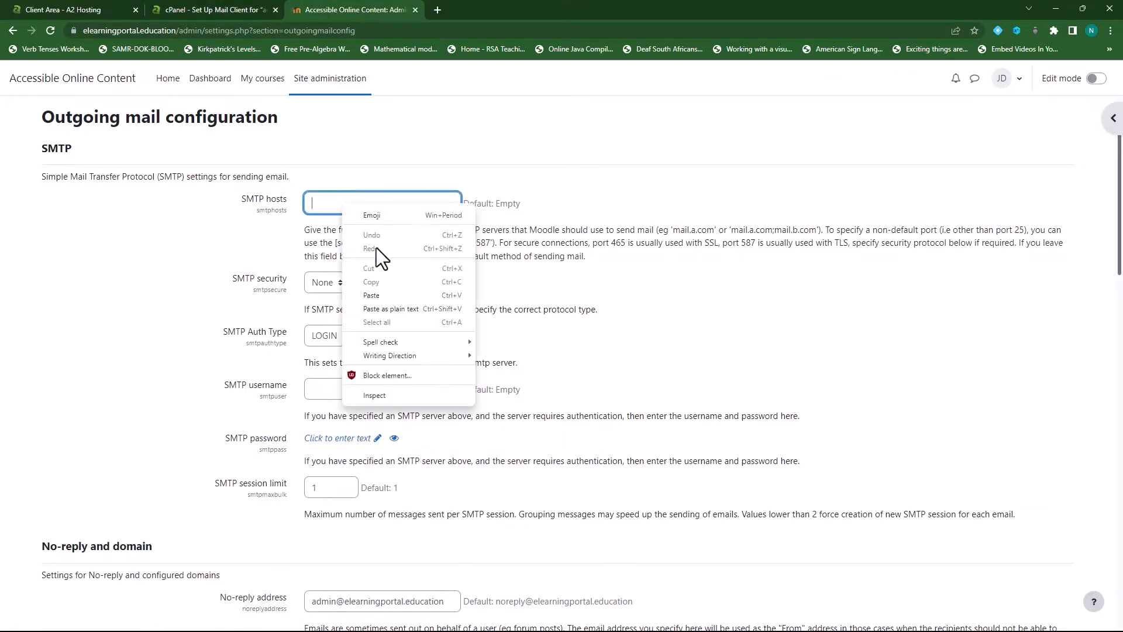
left_click(374, 293)
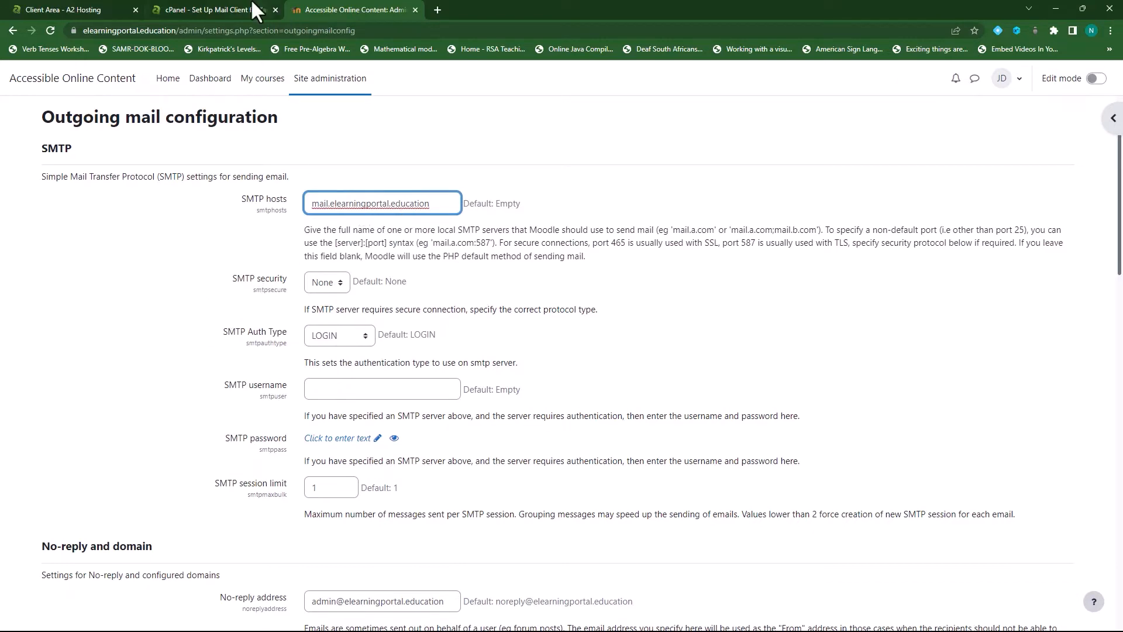
Review cPanel's non-SSL server settings, then set Moodle's SMTP security to SSL
left_click(237, 7)
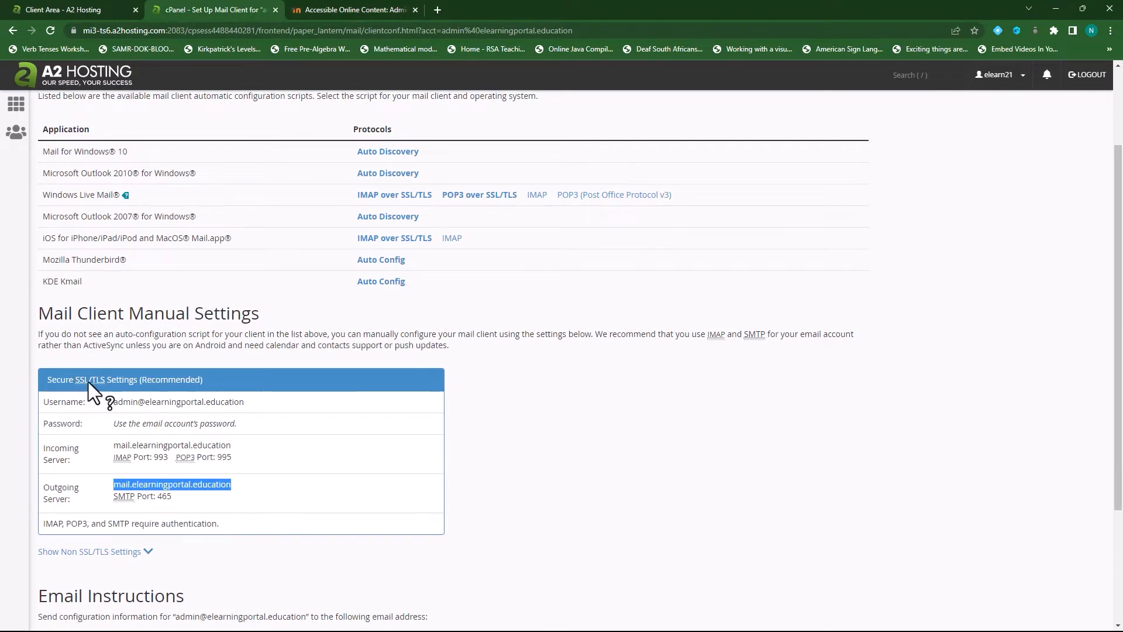
scroll(146, 381, "down", 3)
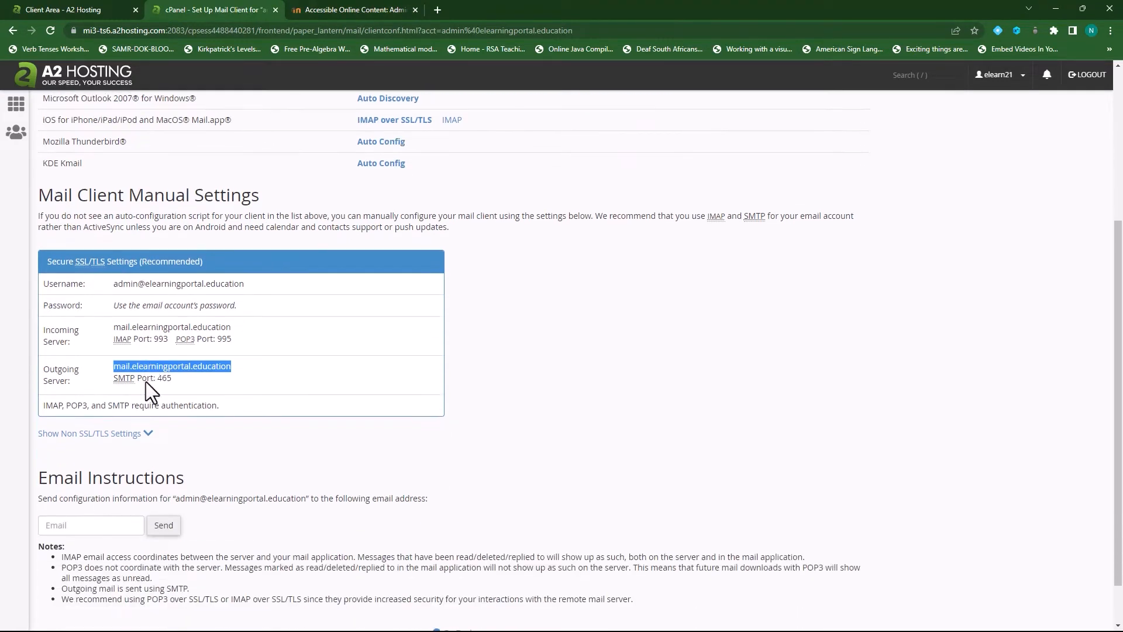
left_click(144, 379)
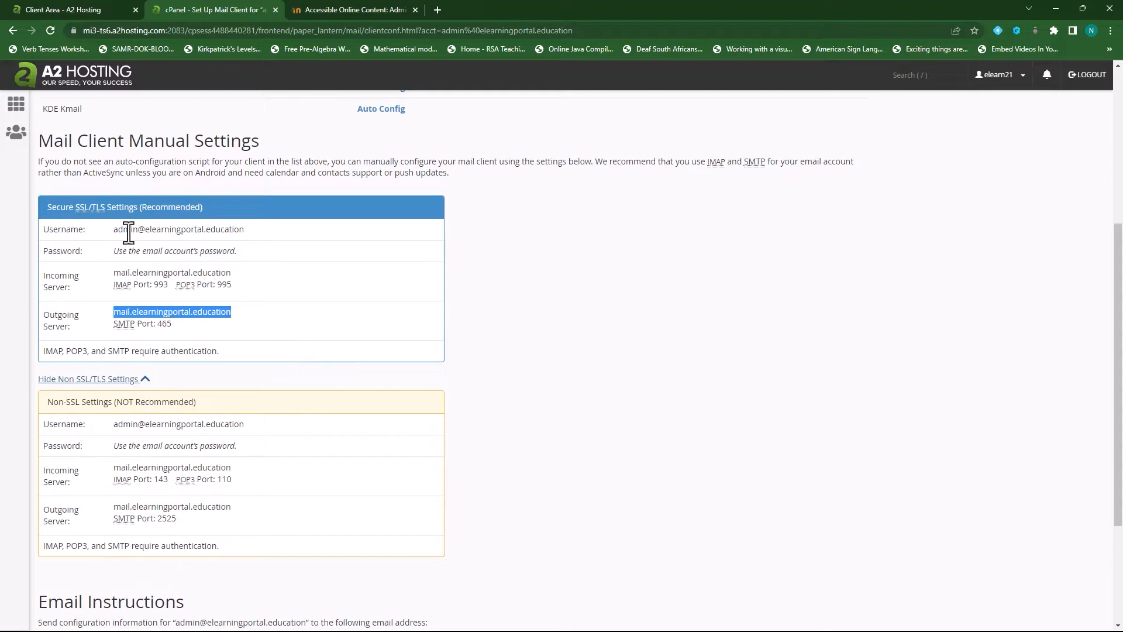
left_click(309, 7)
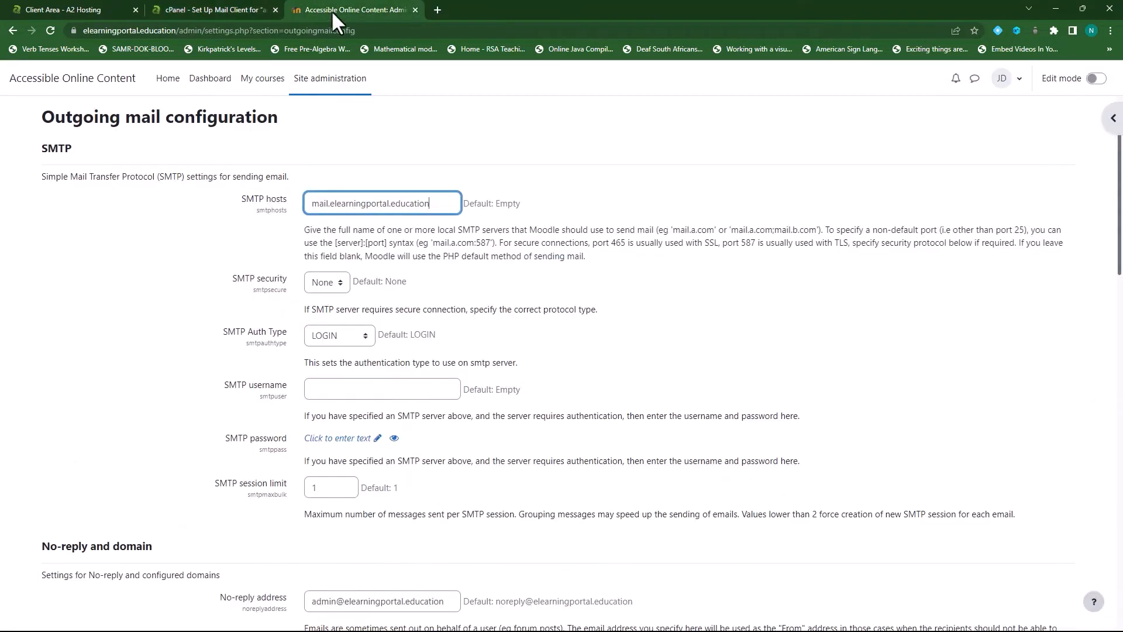
left_click(338, 284)
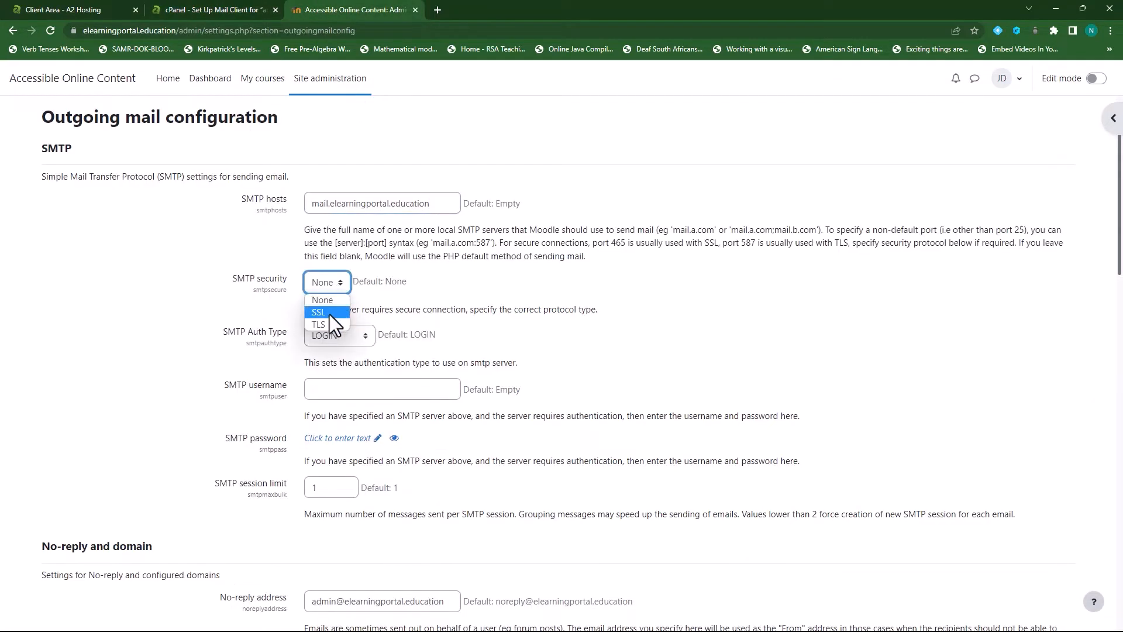
left_click(329, 314)
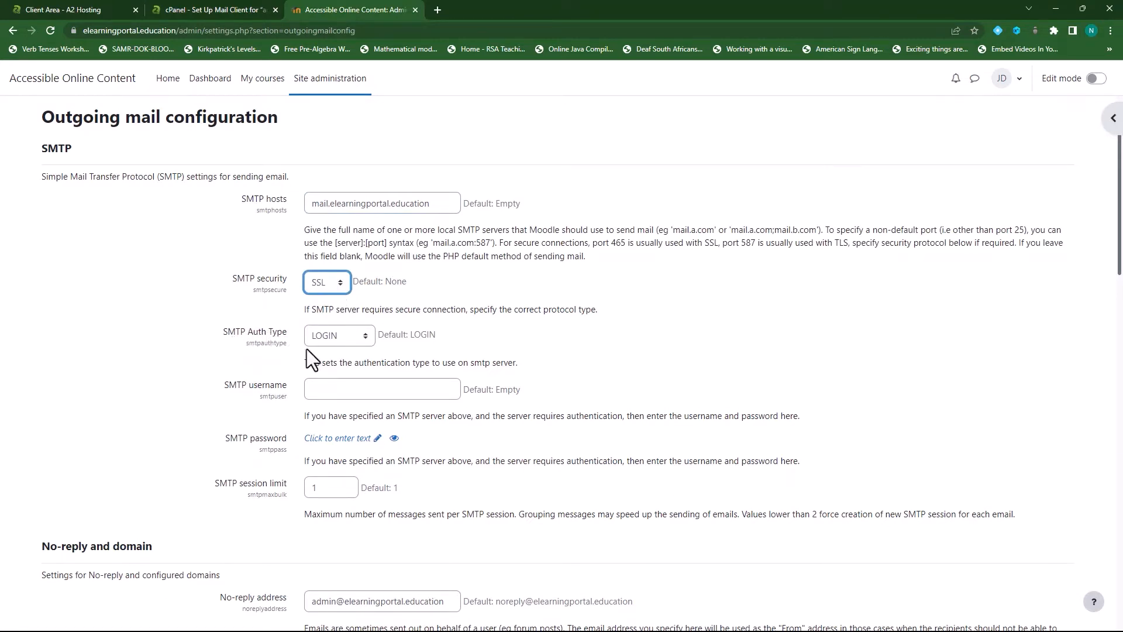
Copy the admin mailbox username from cPanel into Moodle's SMTP username field
left_click(350, 389)
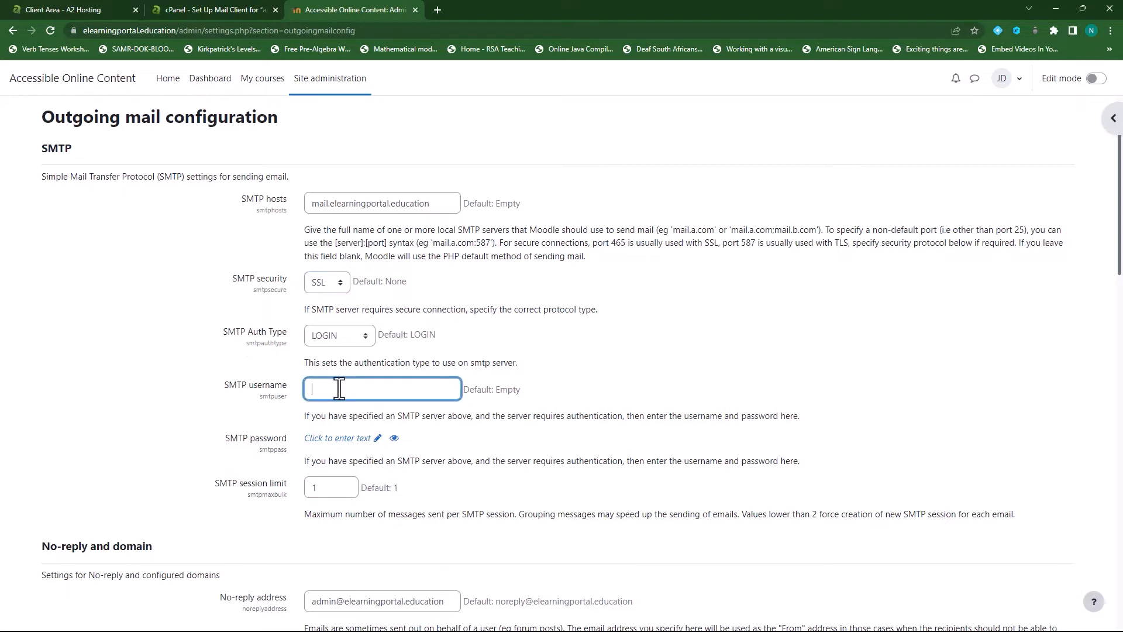
left_click(209, 8)
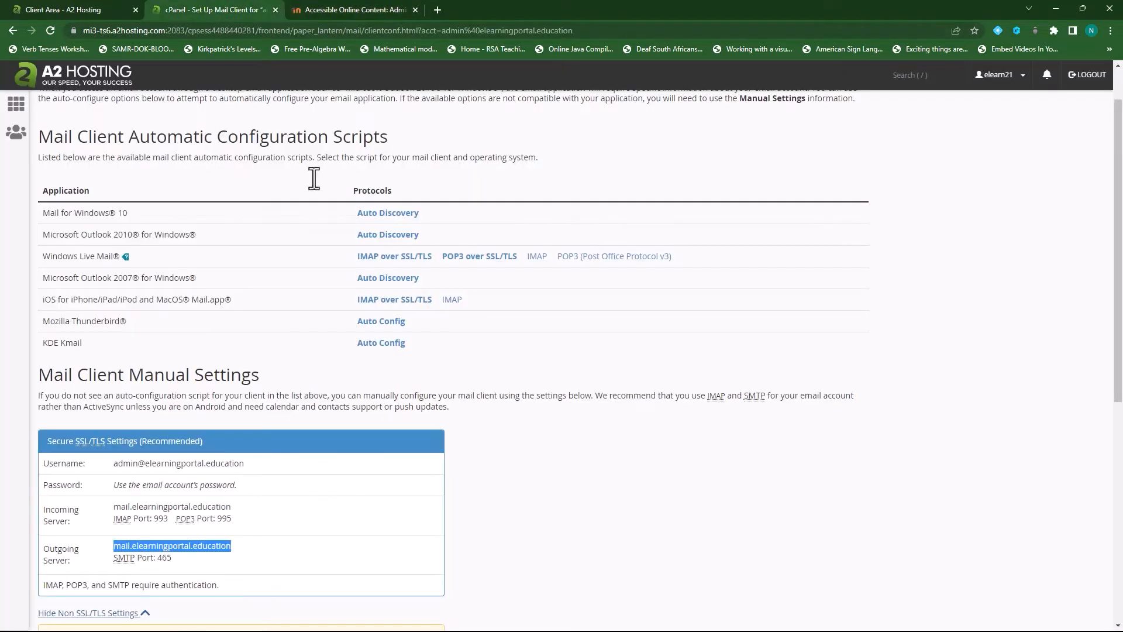
left_click_drag(115, 463, 259, 463)
key("ctrl+c")
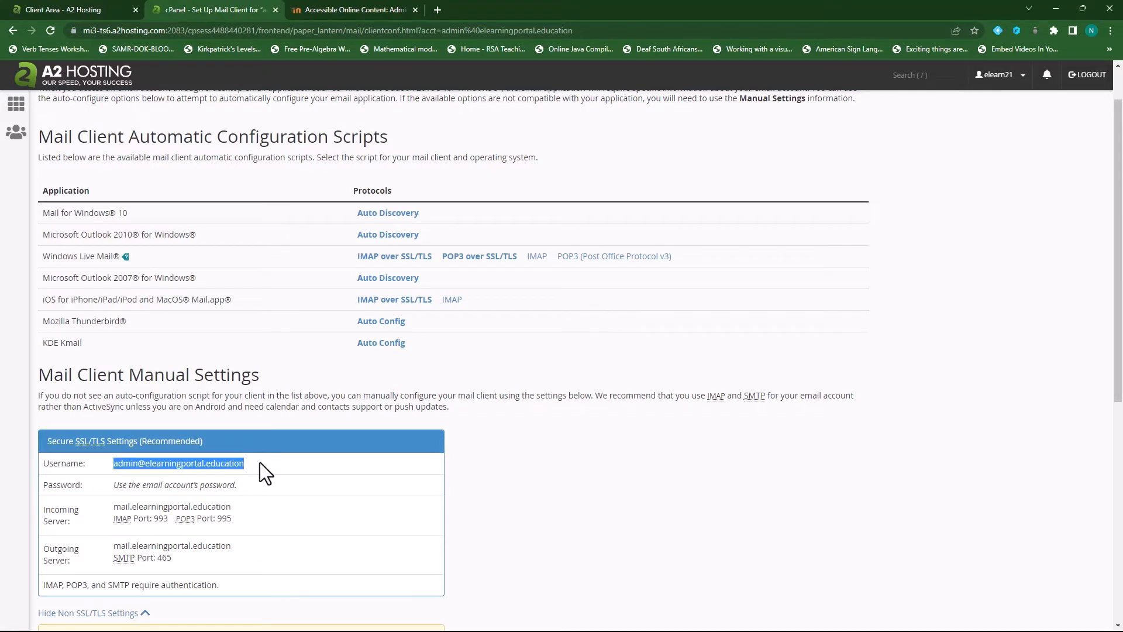
left_click(343, 10)
left_click(393, 387)
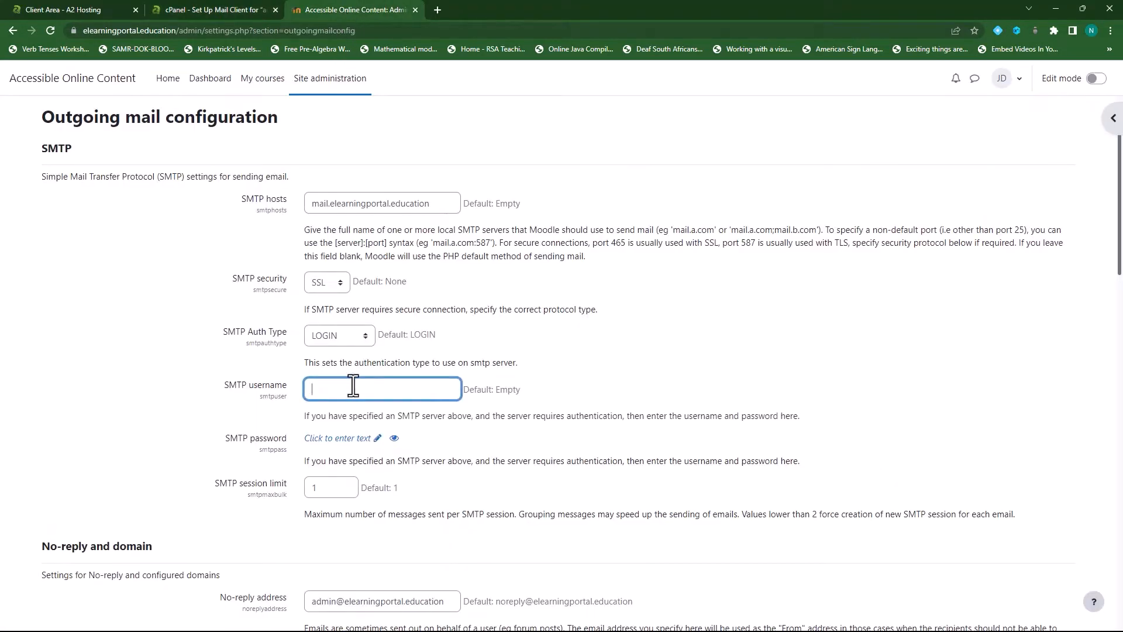
key("ctrl+v")
Open the admin mailbox's account settings in cPanel, then return to Moodle
left_click(211, 10)
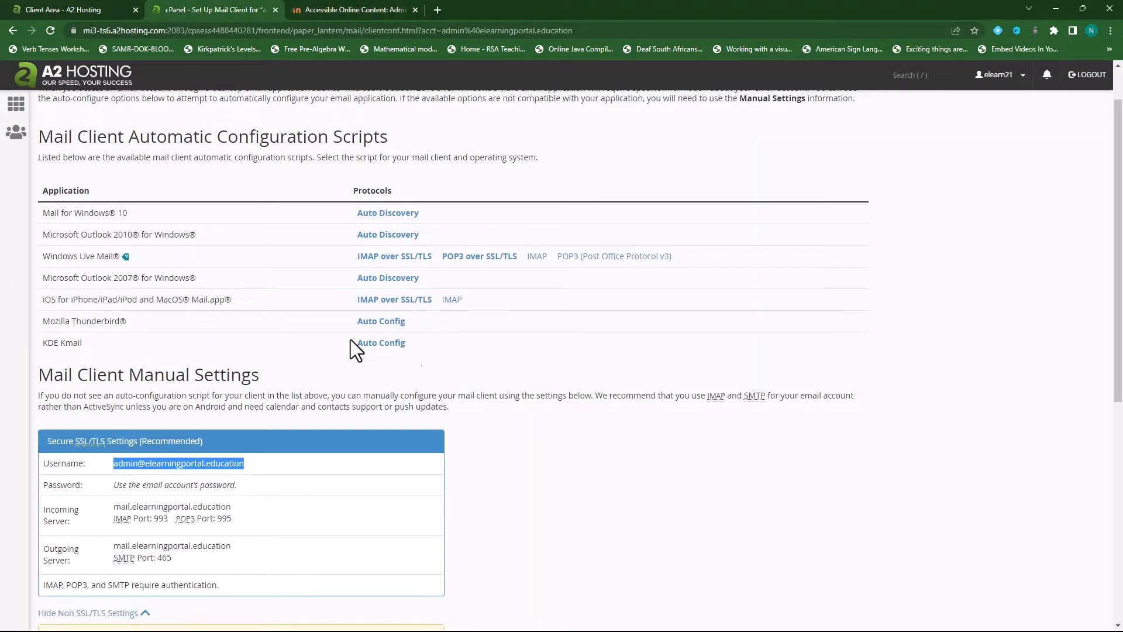
left_click(11, 28)
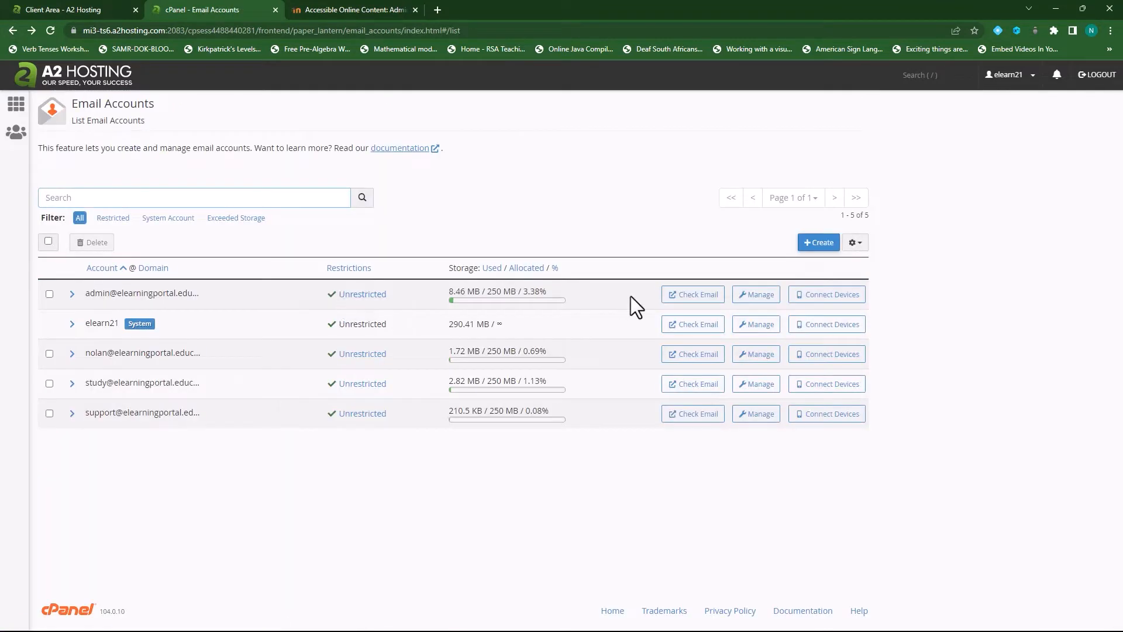
left_click(758, 298)
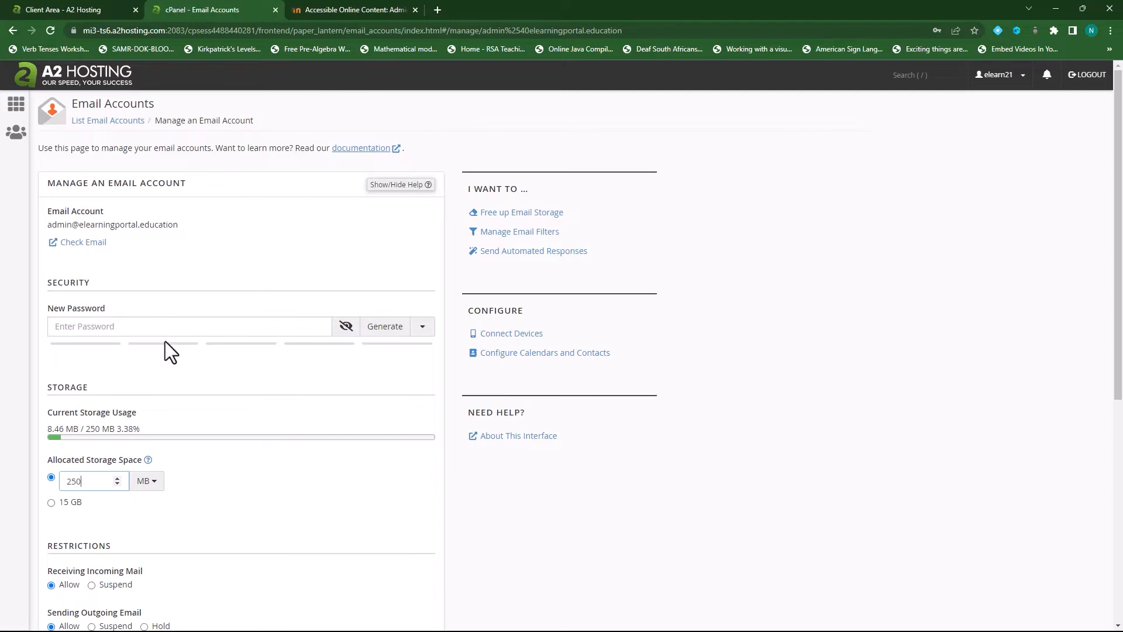
scroll(247, 443, "down", 4)
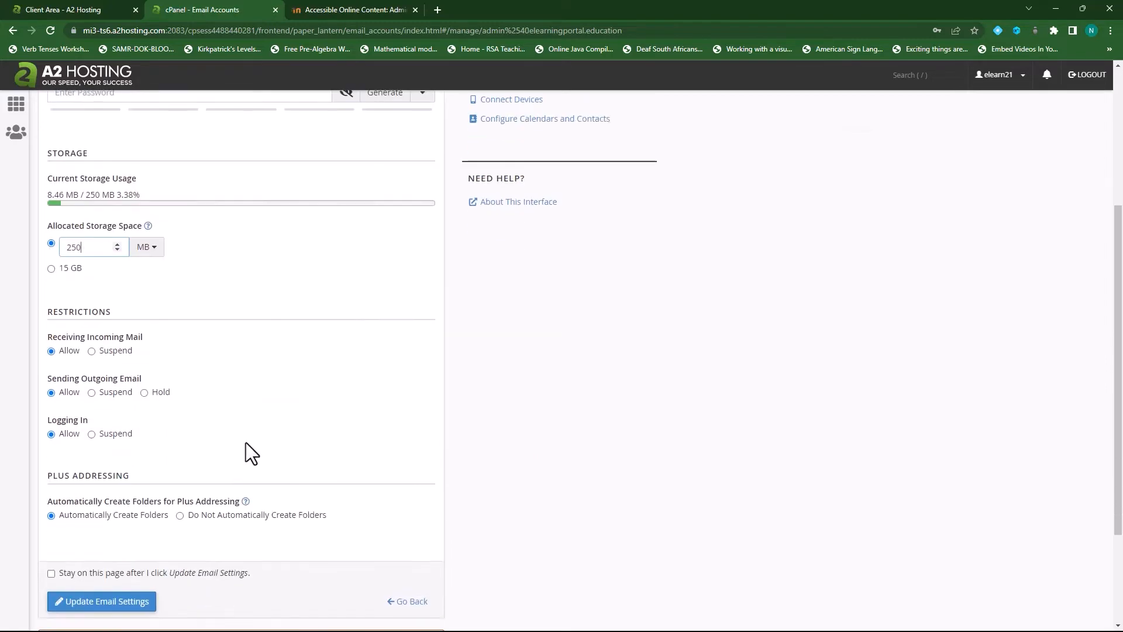
scroll(100, 518, "down", 3)
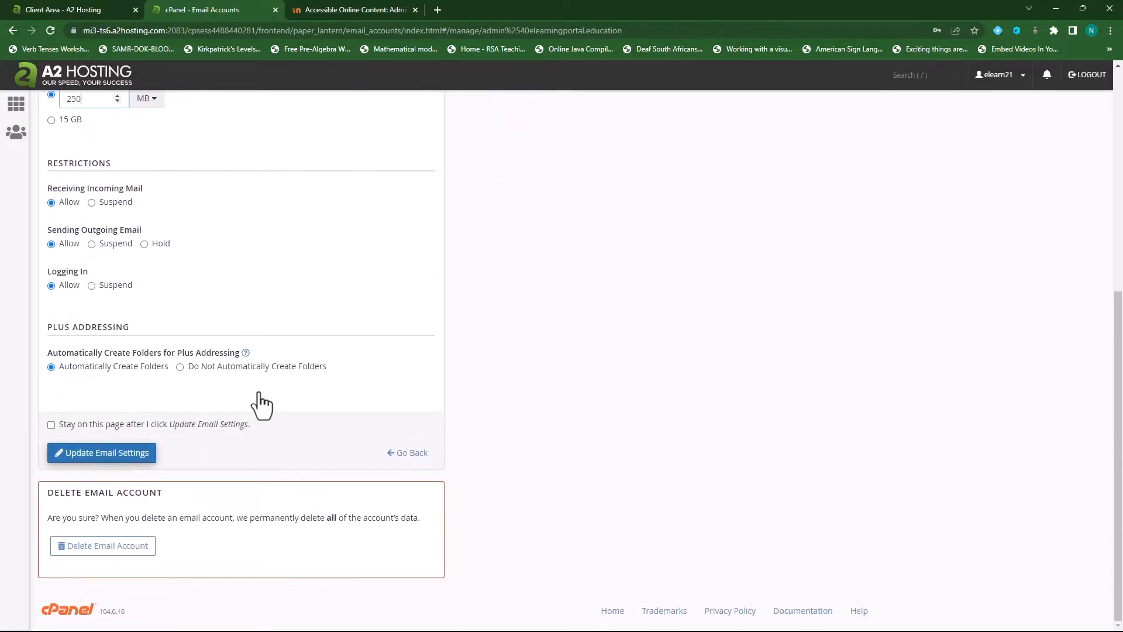
scroll(262, 404, "up", 7)
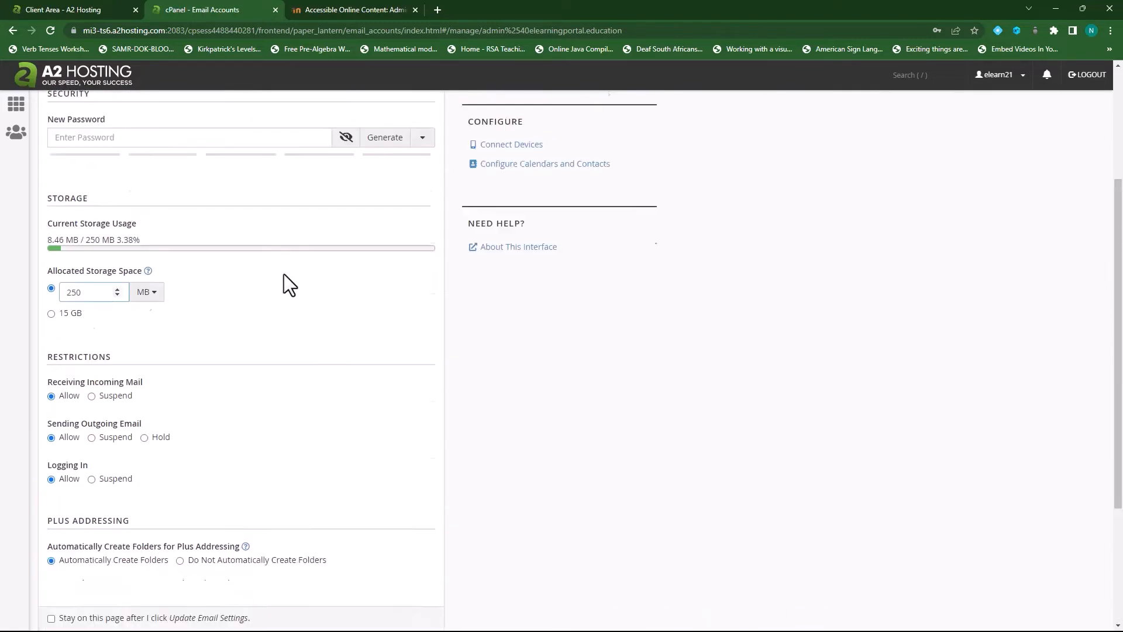
left_click(351, 9)
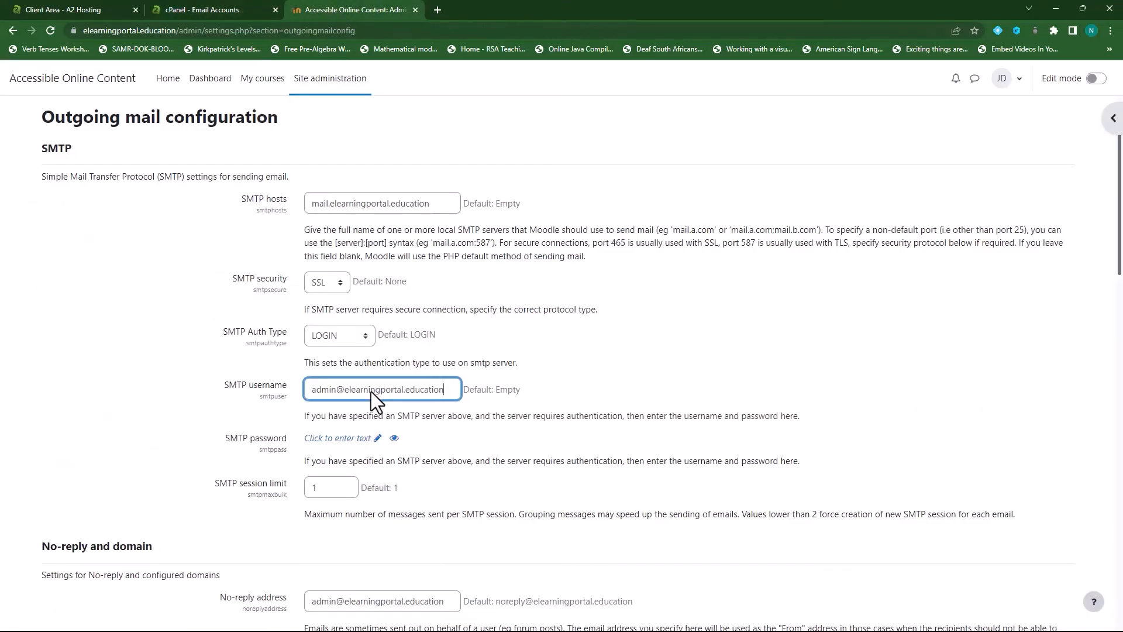
Paste the admin mailbox password into Moodle's SMTP password field
left_click(376, 441)
key("alt+Tab")
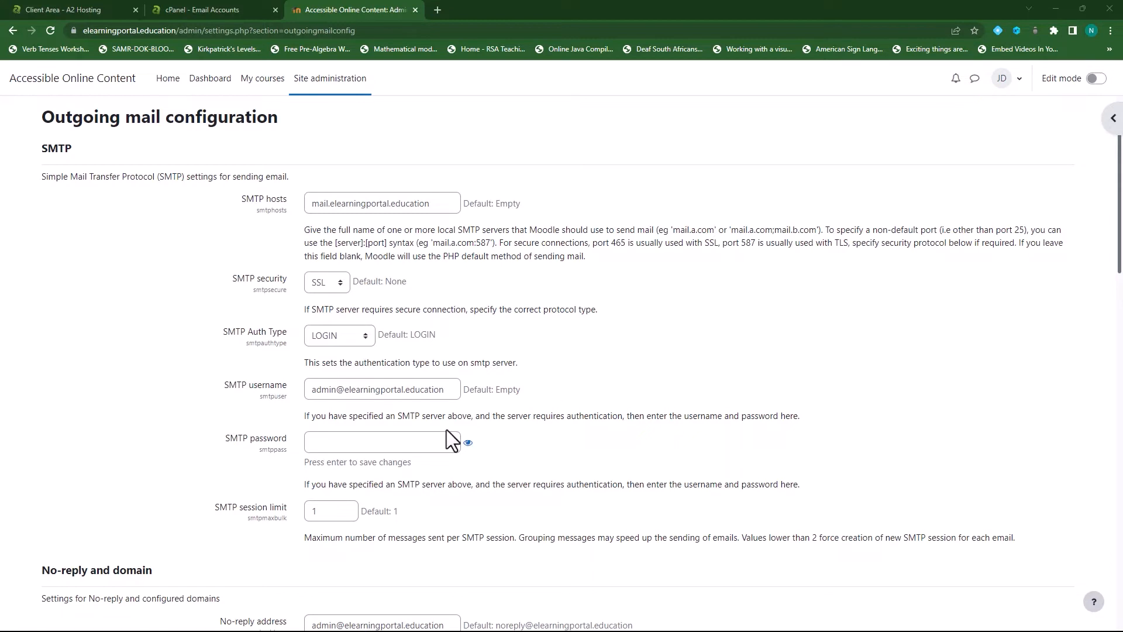
left_click(357, 444)
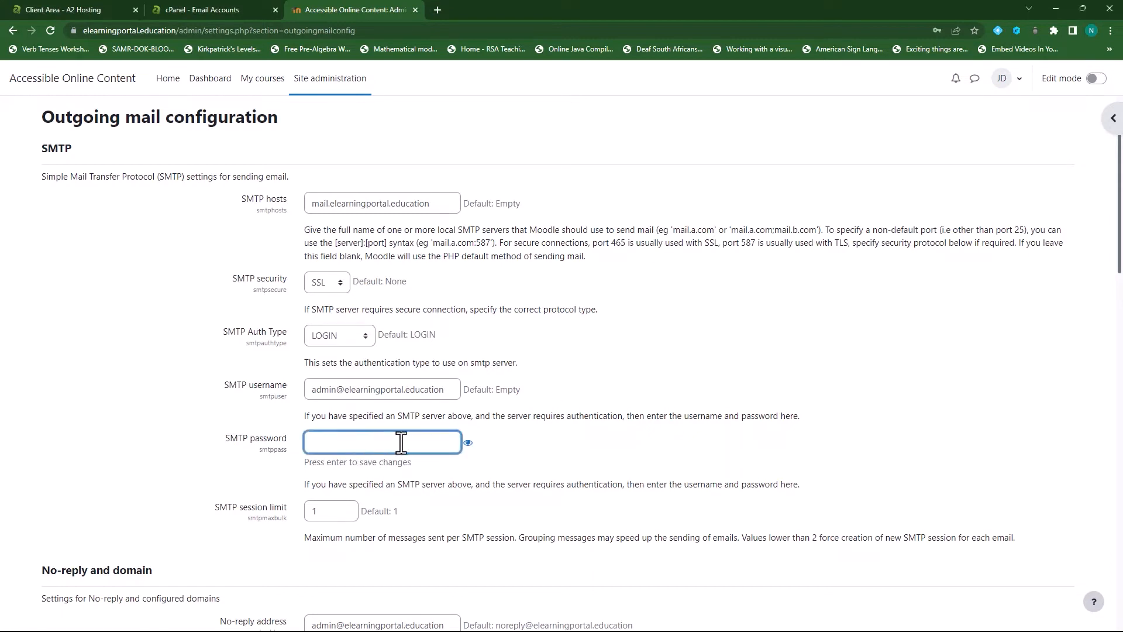
key("ctrl+v")
Save the outgoing mail configuration changes
scroll(525, 436, "down", 2)
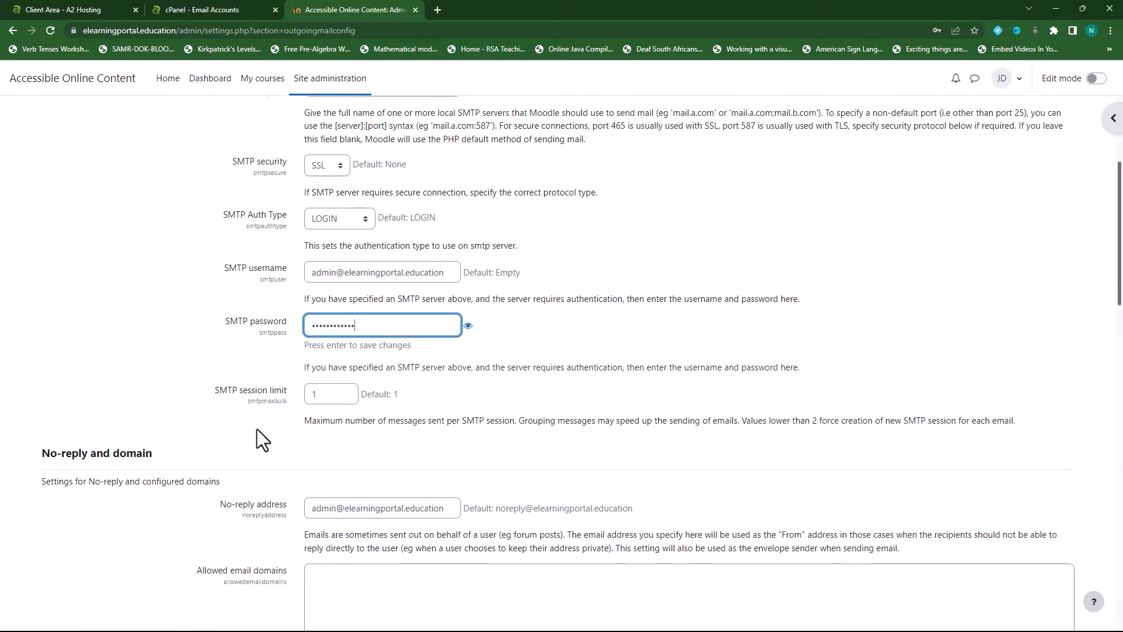
scroll(257, 429, "down", 2)
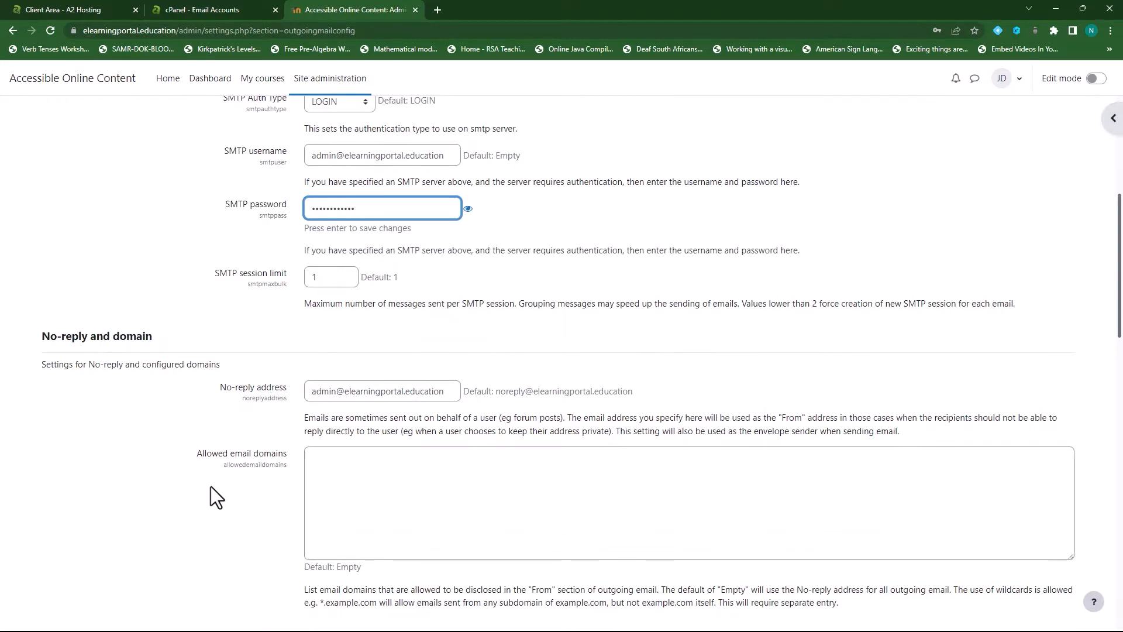
scroll(363, 394, "down", 2)
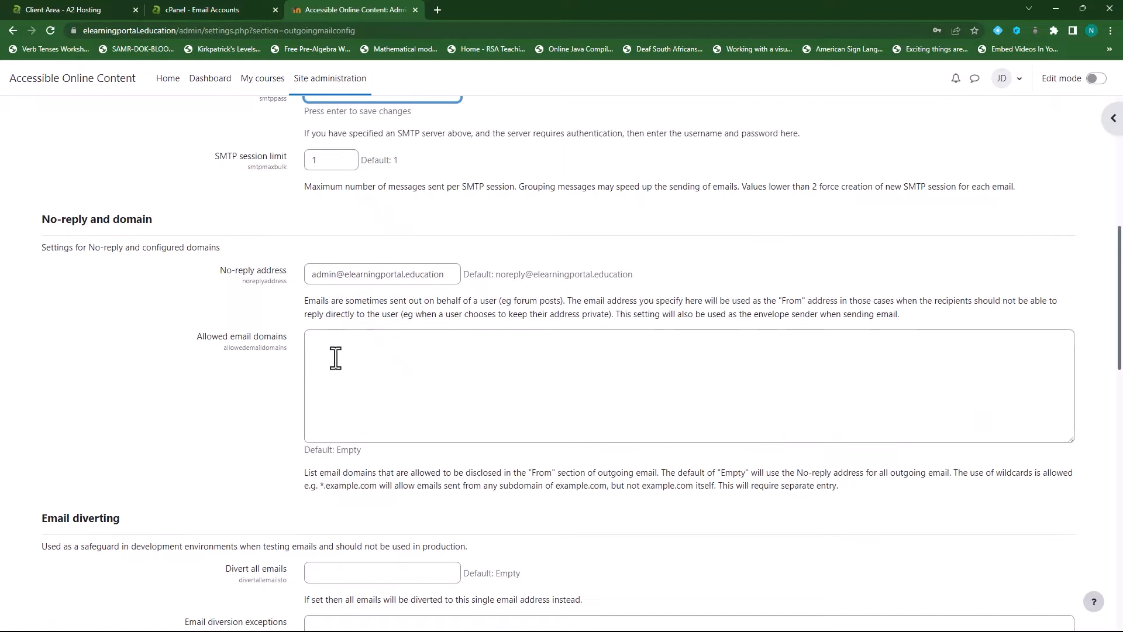
scroll(324, 364, "down", 4)
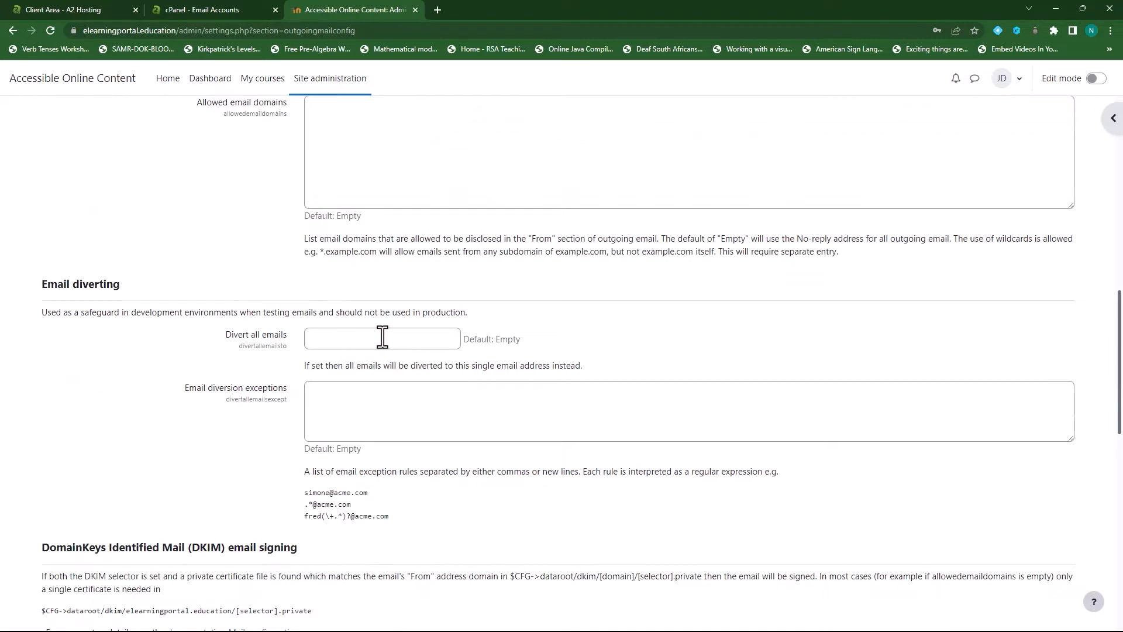
scroll(241, 420, "down", 2)
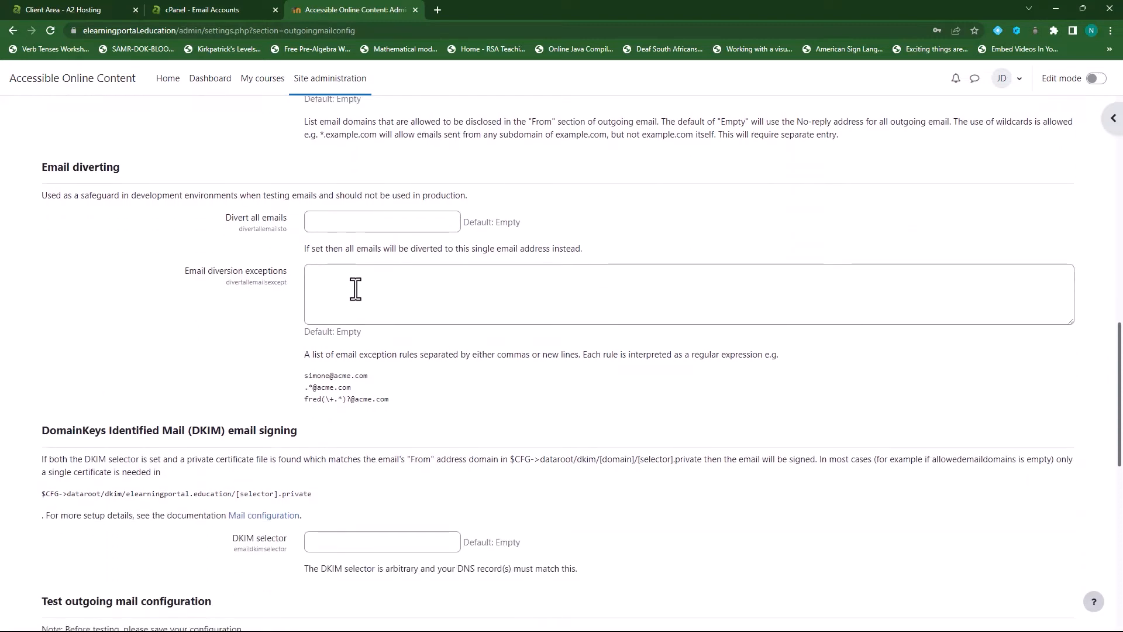
scroll(193, 342, "down", 5)
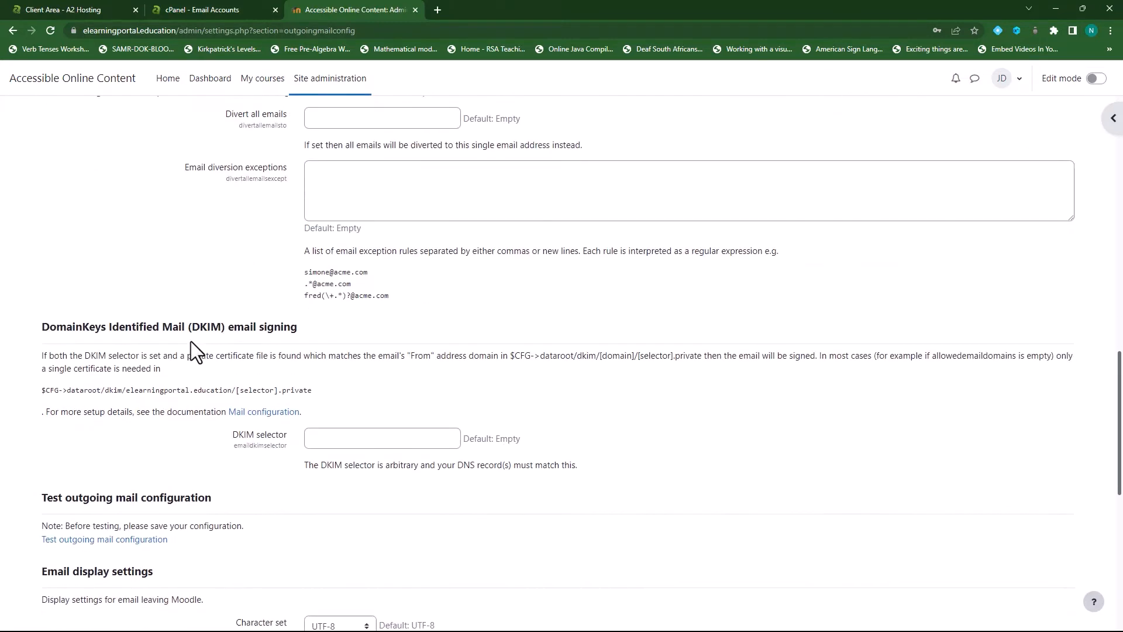
scroll(203, 297, "down", 5)
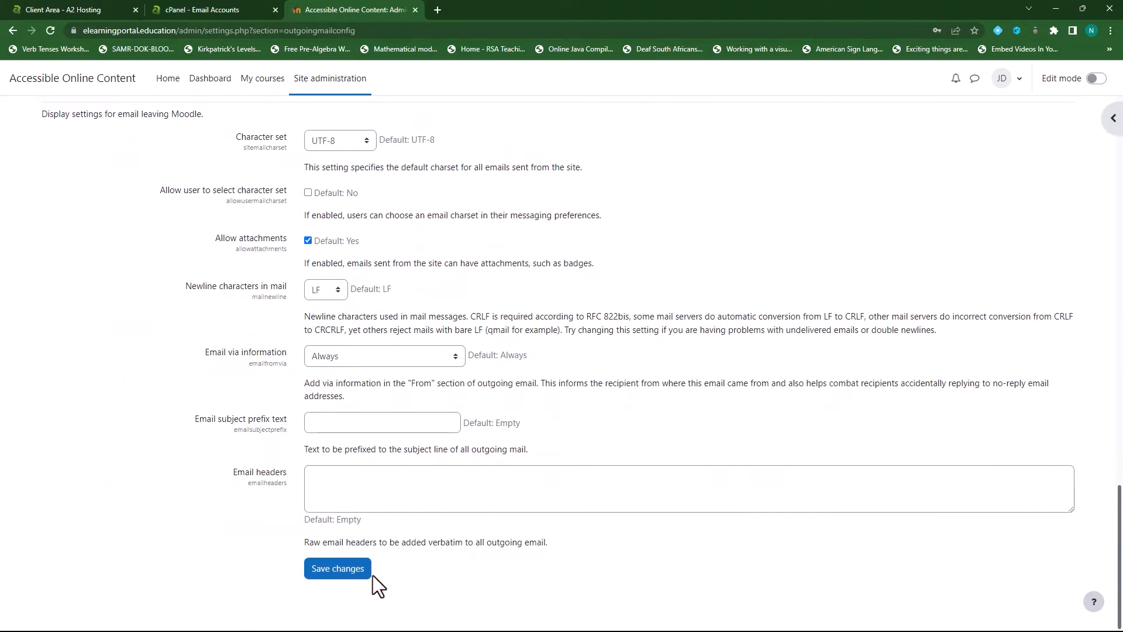
left_click(338, 571)
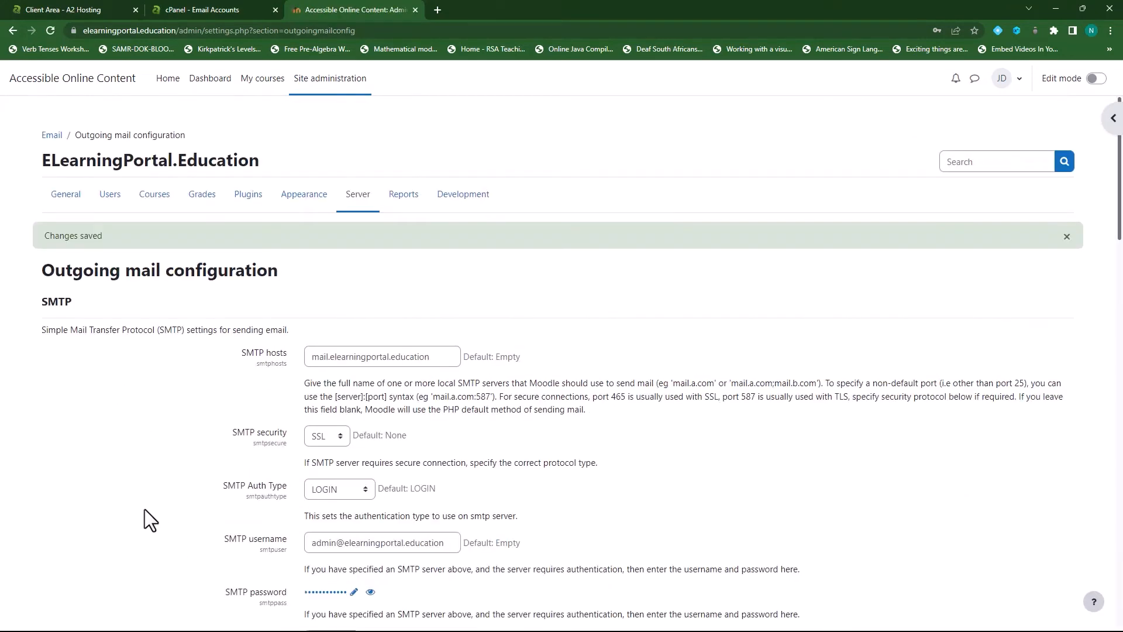
Open Moodle's Test outgoing mail configuration form, then switch to cPanel's Email Accounts list
scroll(584, 401, "down", 5)
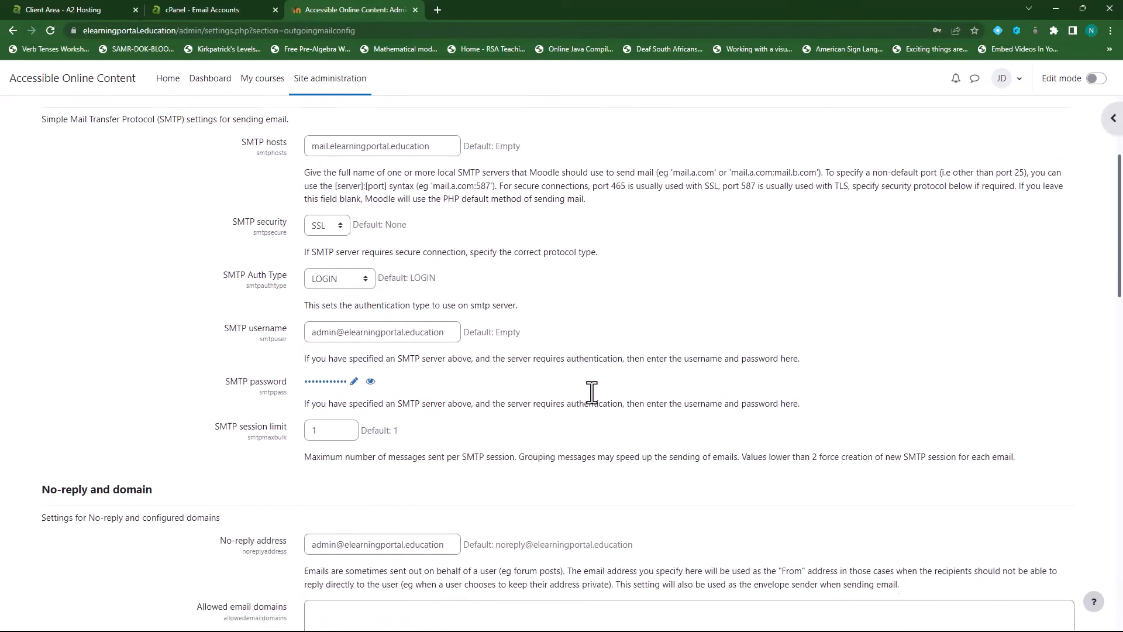
scroll(591, 392, "down", 13)
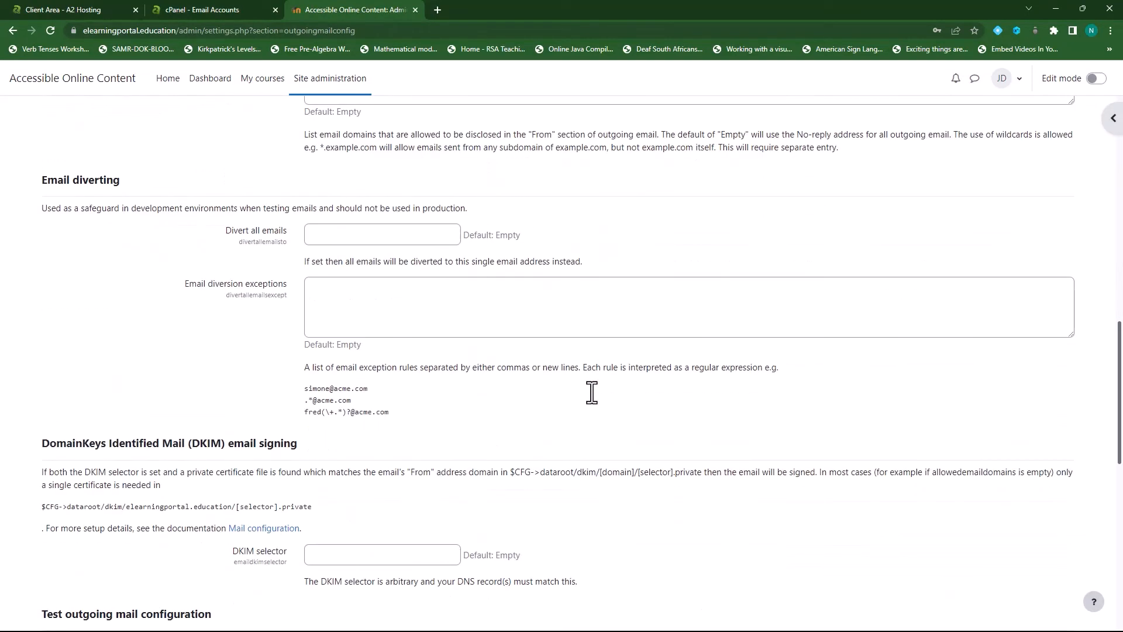
scroll(592, 392, "down", 6)
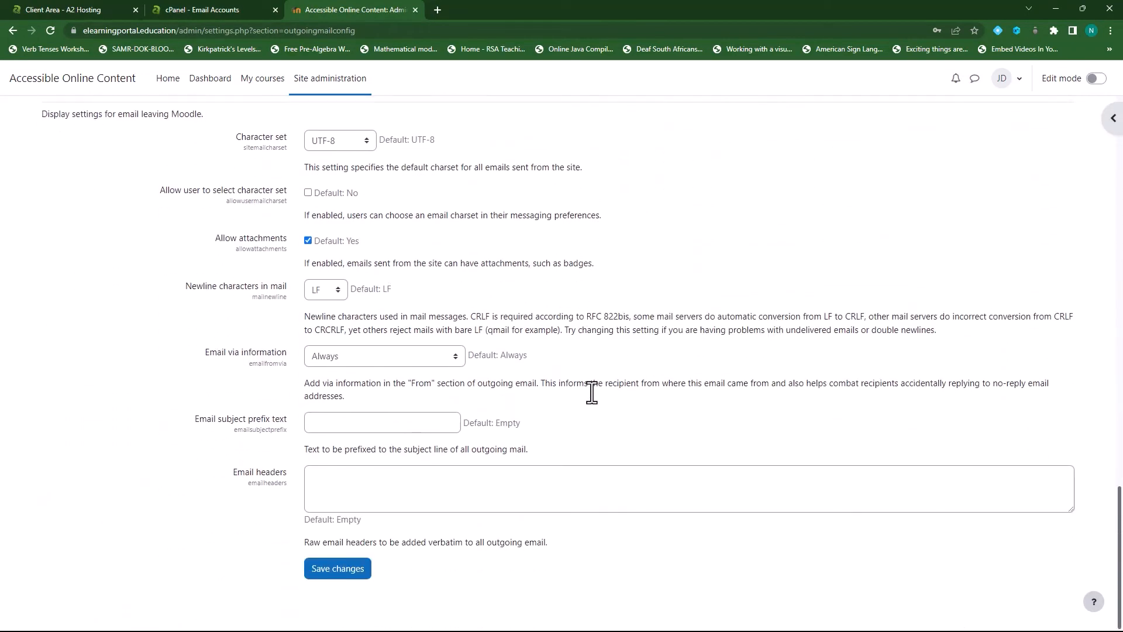
scroll(620, 412, "up", 4)
scroll(619, 419, "up", 3)
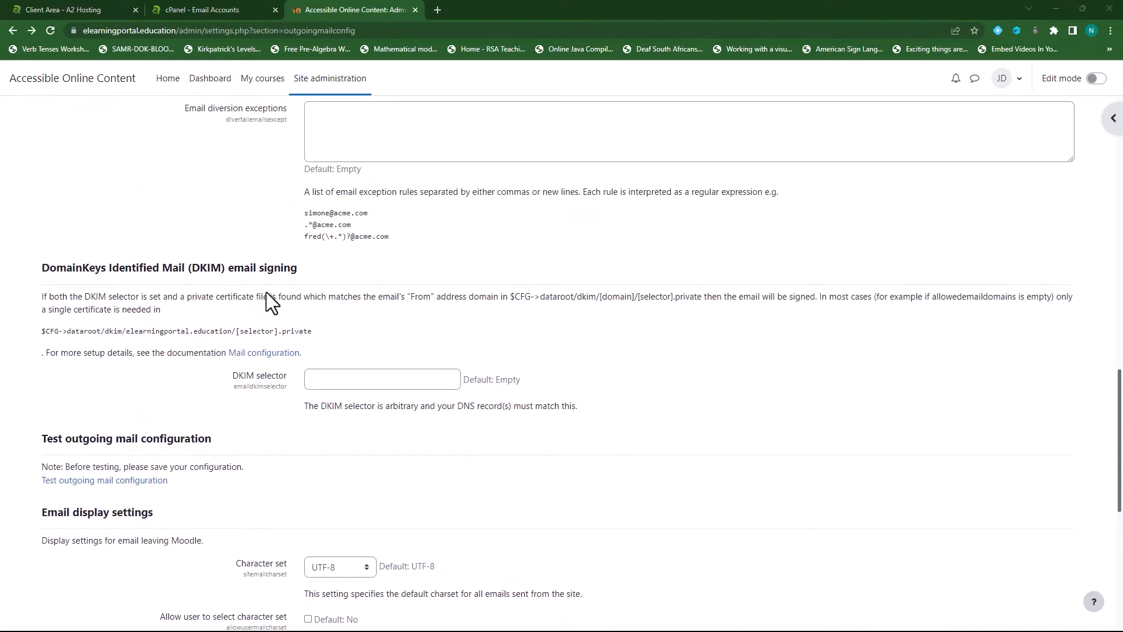
scroll(263, 316, "down", 3)
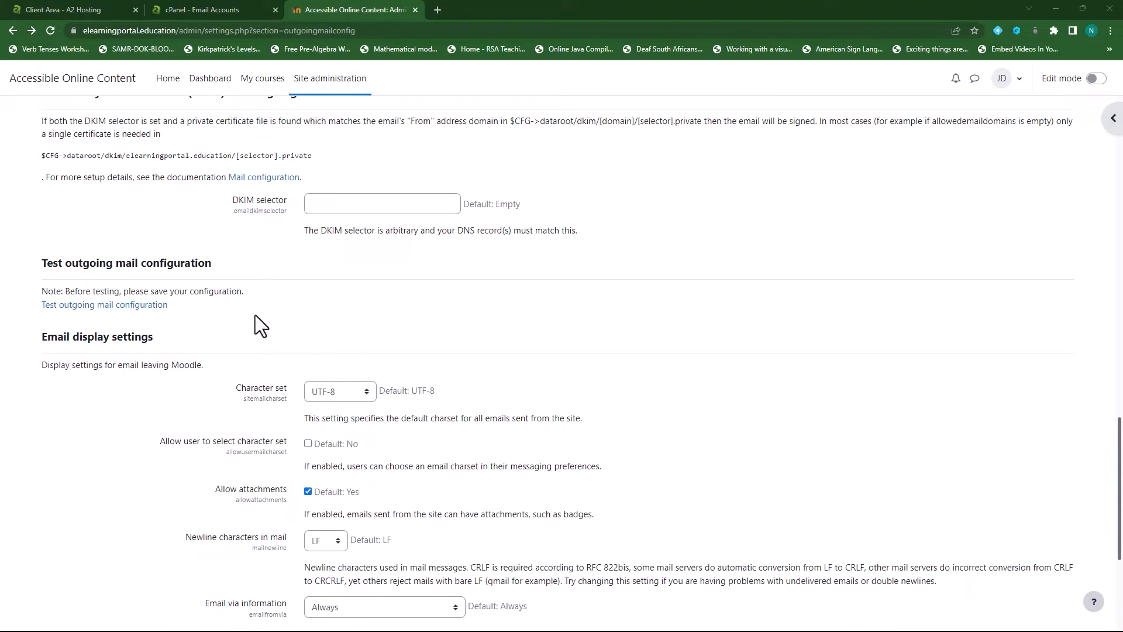
left_click(91, 307)
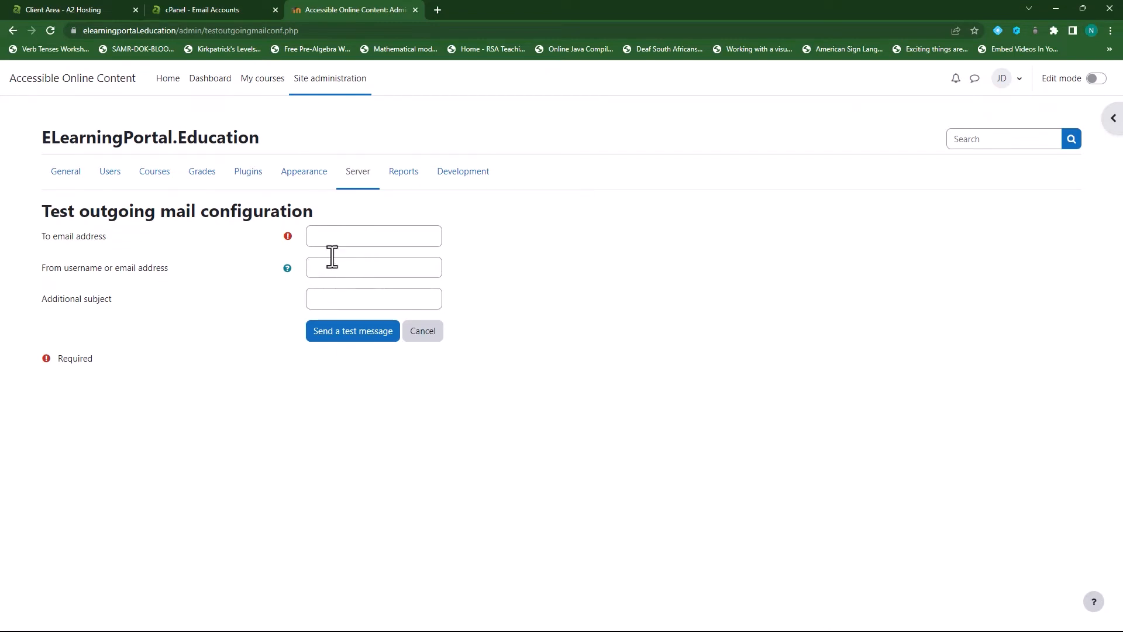
left_click(224, 11)
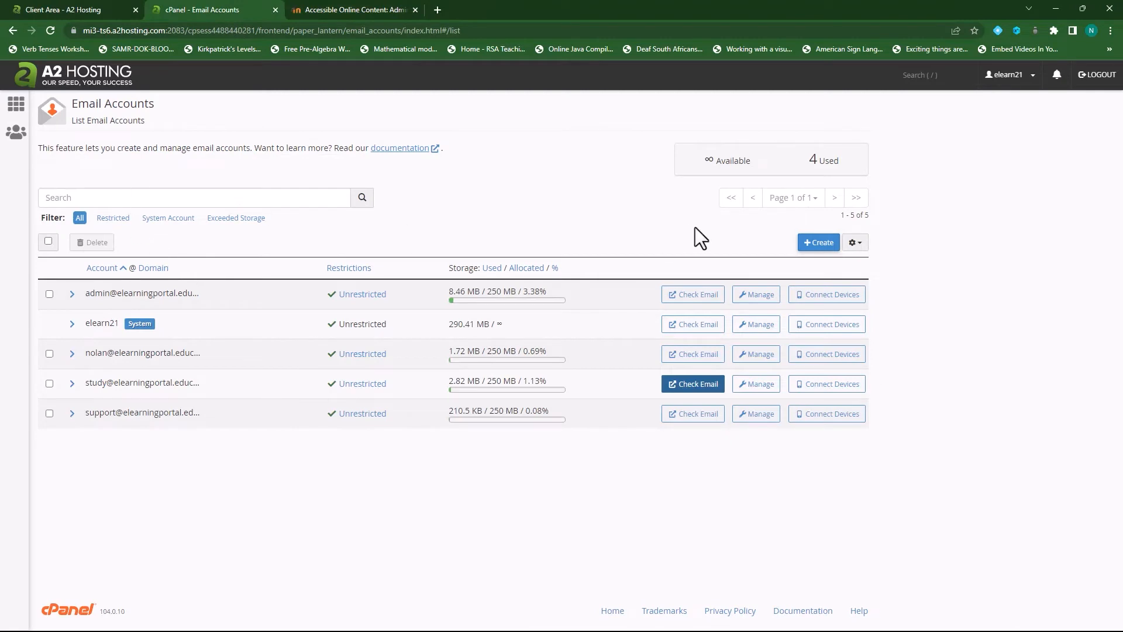
Create the testing mailbox with a generated password and open its webmail
left_click(816, 243)
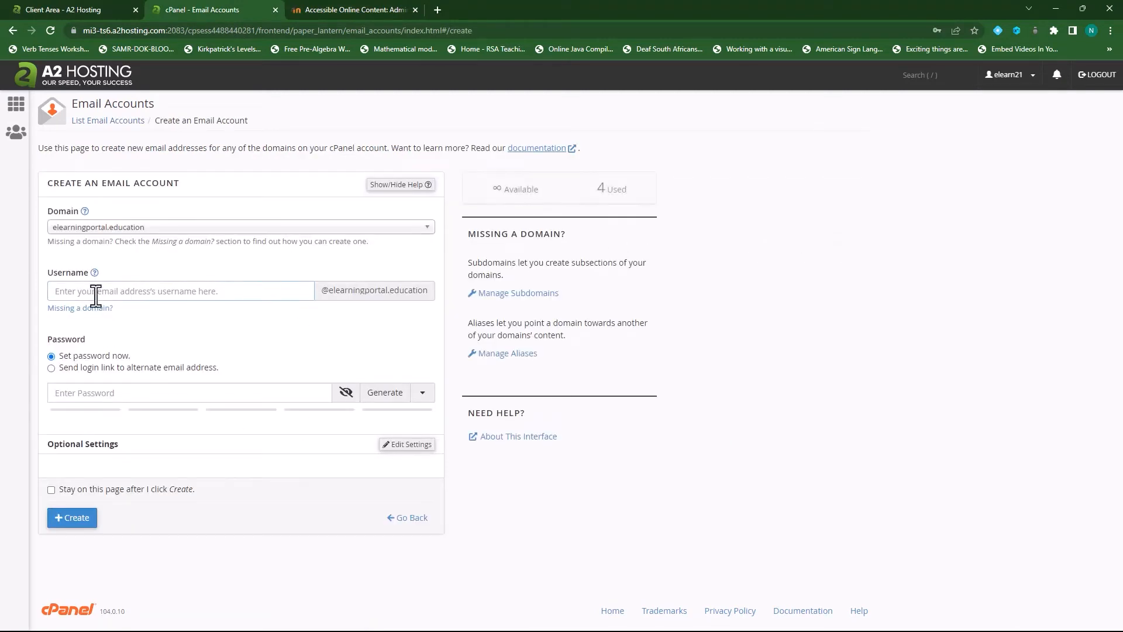
type("testing")
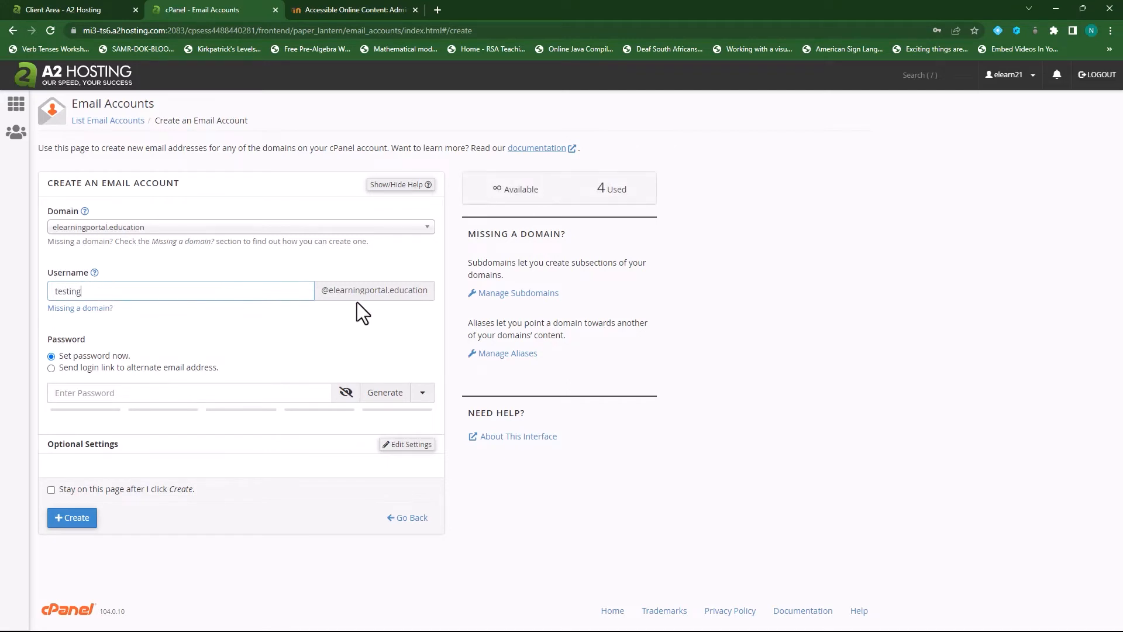
left_click(385, 396)
left_click_drag(143, 393, 8, 404)
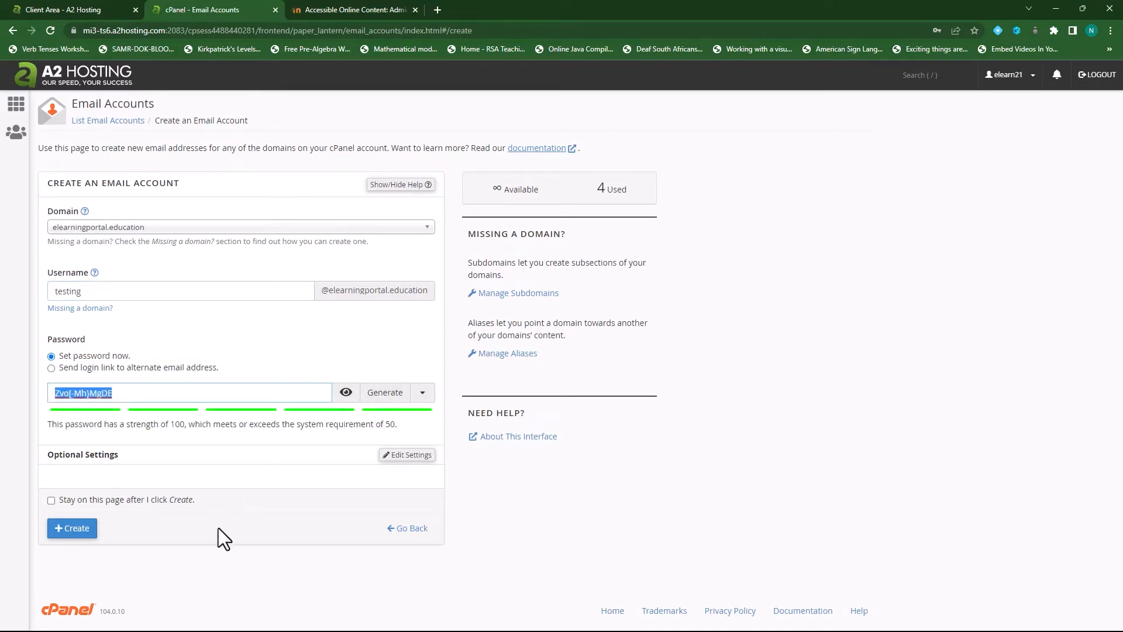
left_click(69, 530)
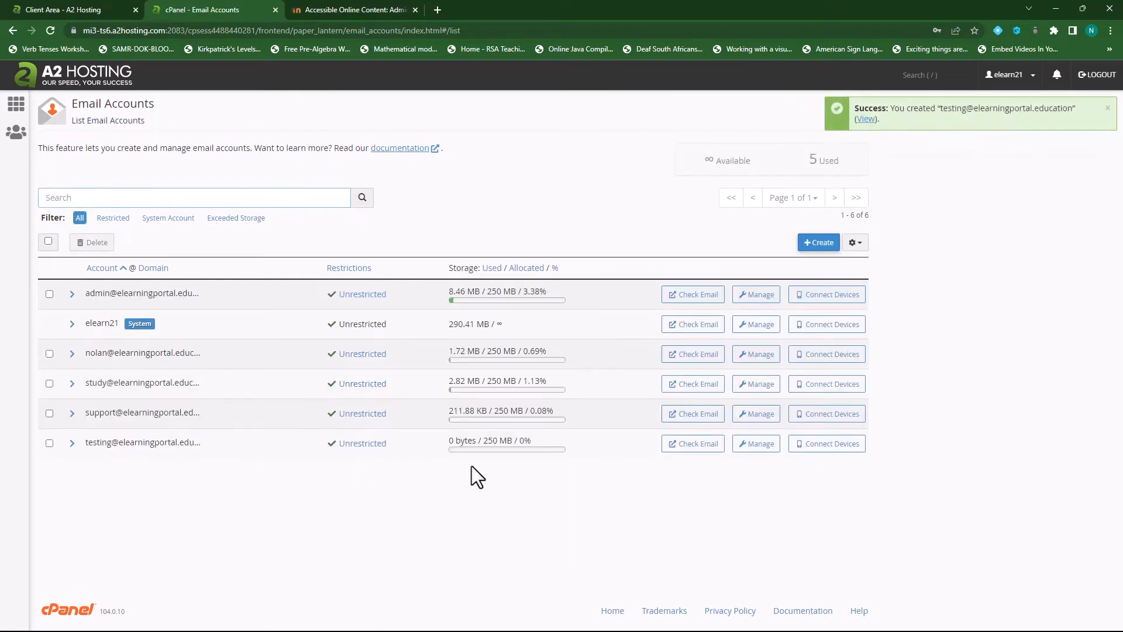
left_click(697, 445)
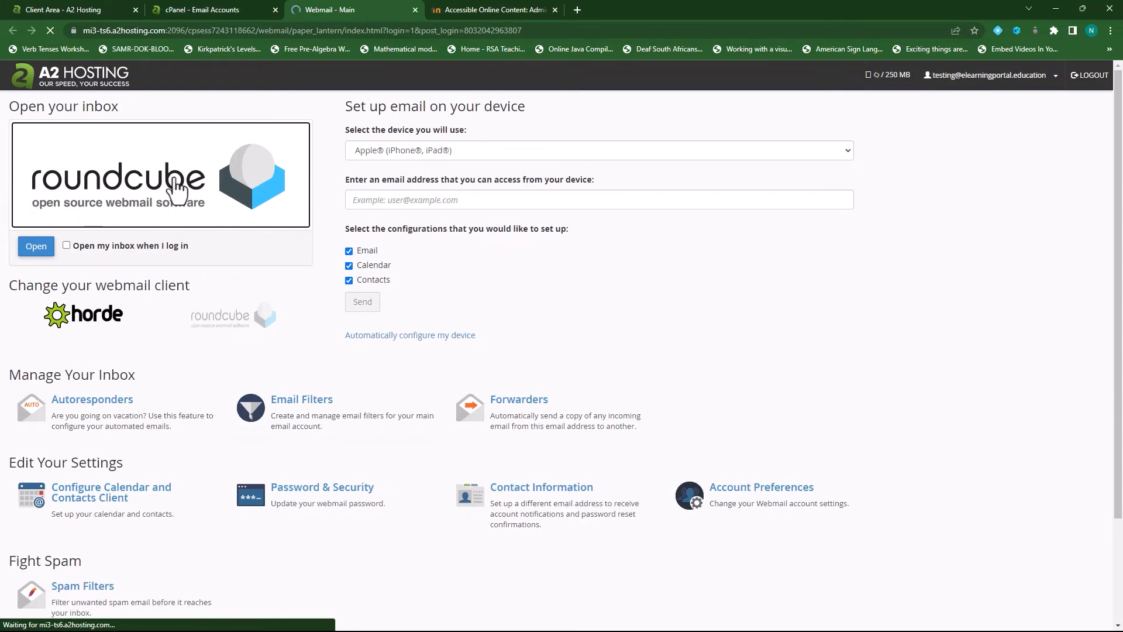
Have Roundcube open the inbox at every login and open the testing account's inbox
left_click(66, 246)
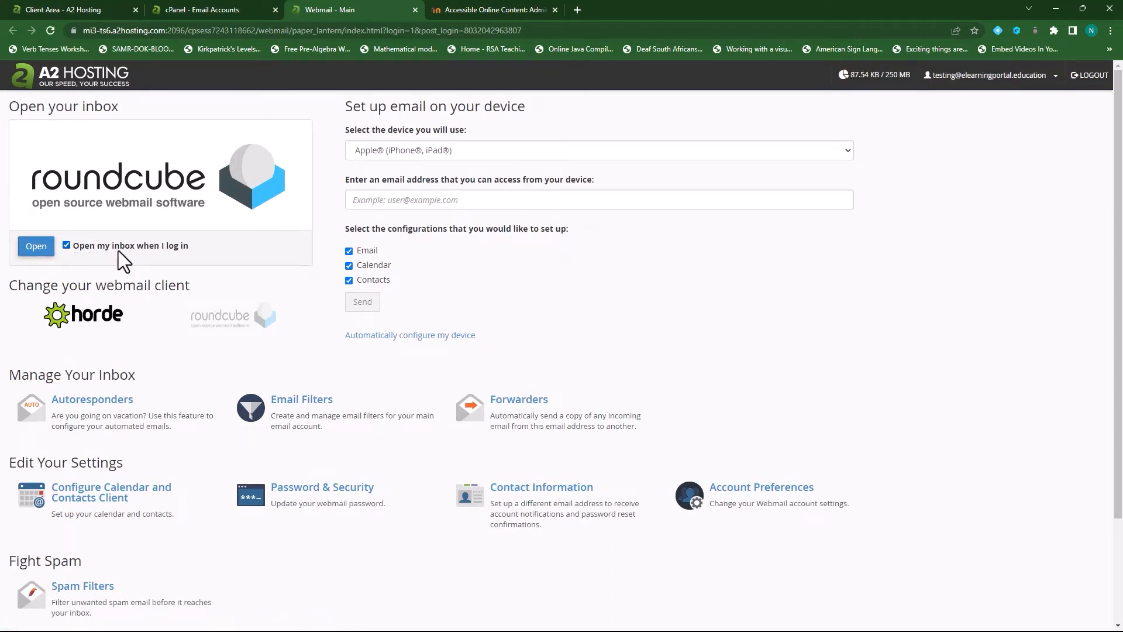
left_click(35, 246)
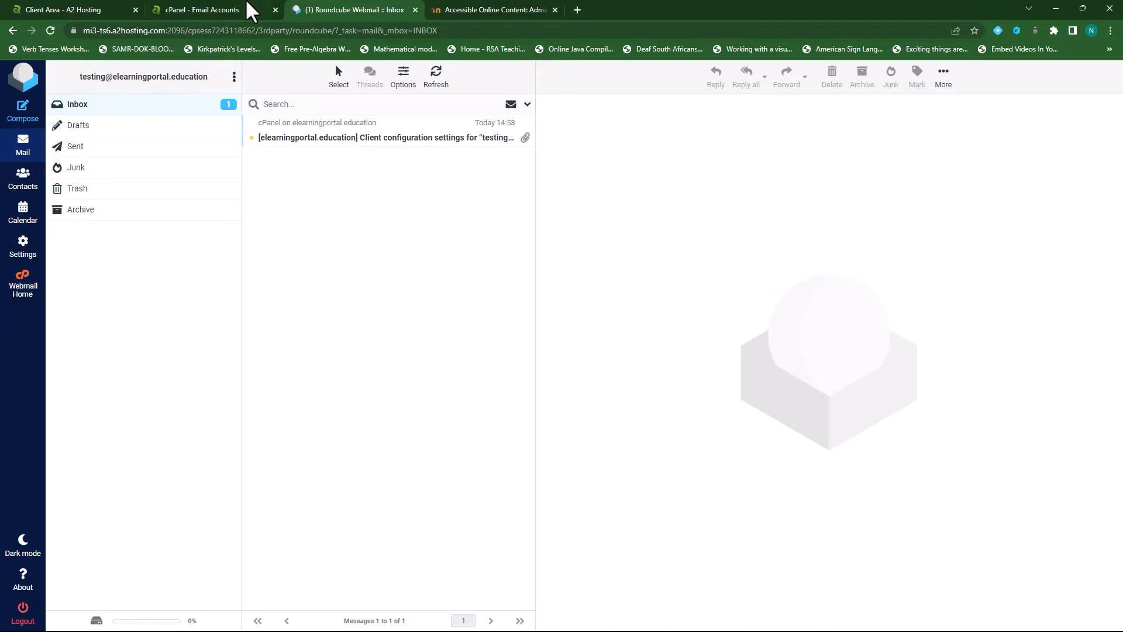
left_click(514, 10)
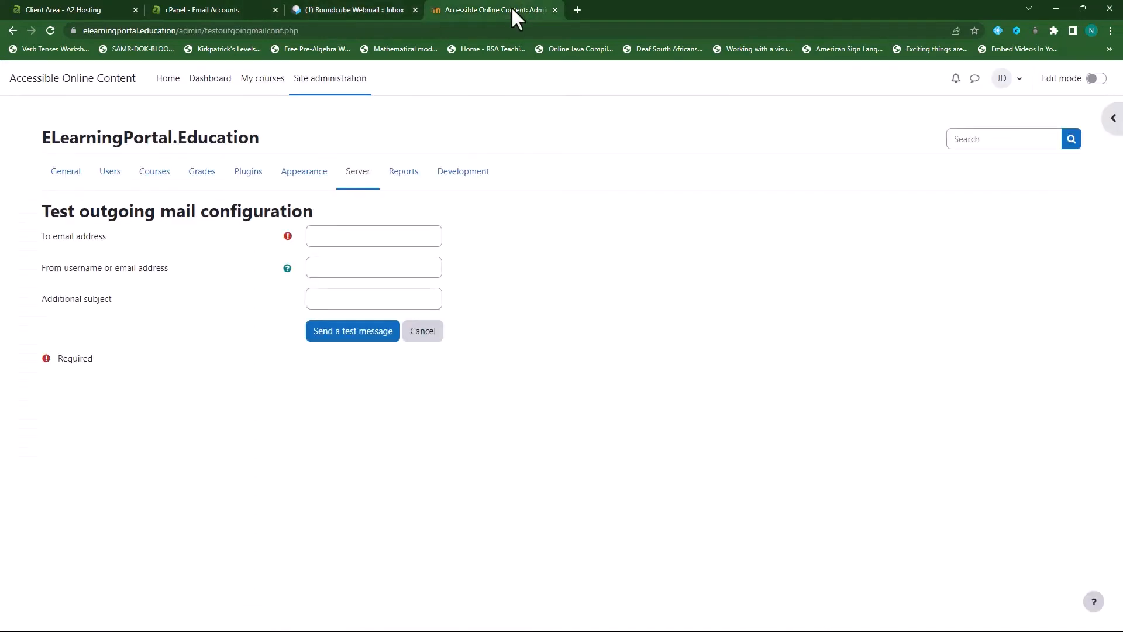
Send a test message from the admin address to the testing mailbox with subject 'Test Message'
left_click(389, 236)
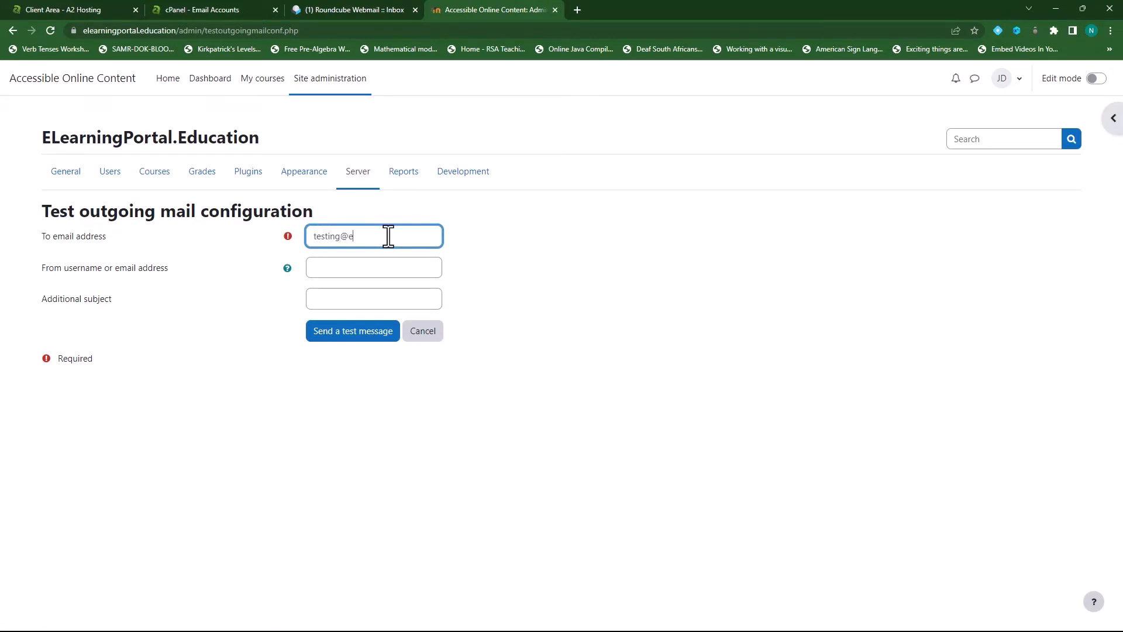
left_click(365, 270)
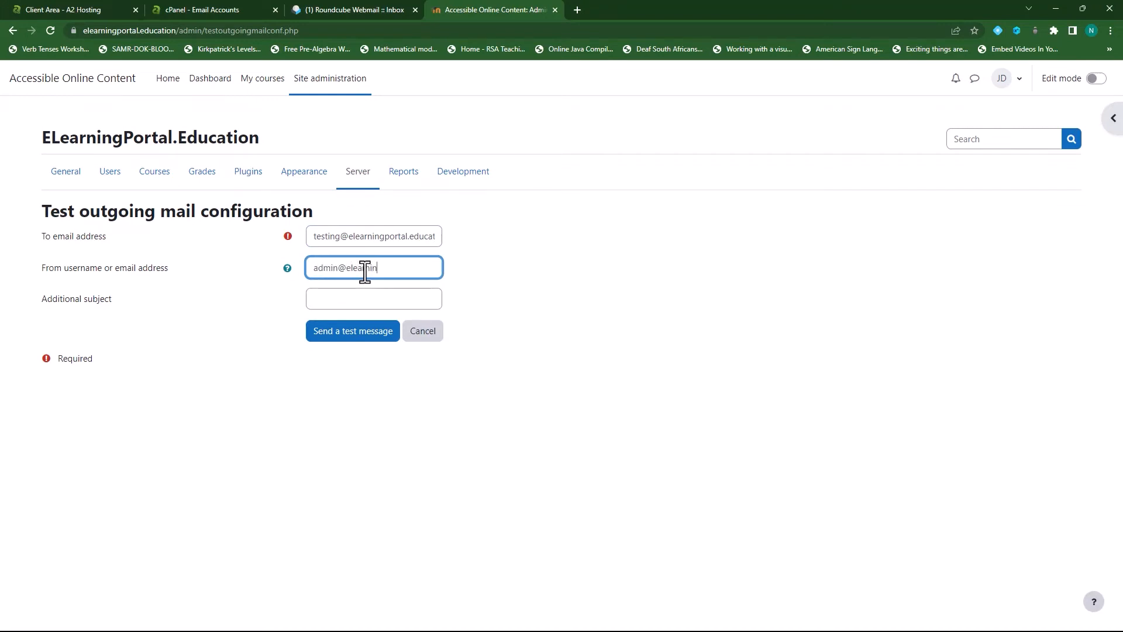
left_click(368, 302)
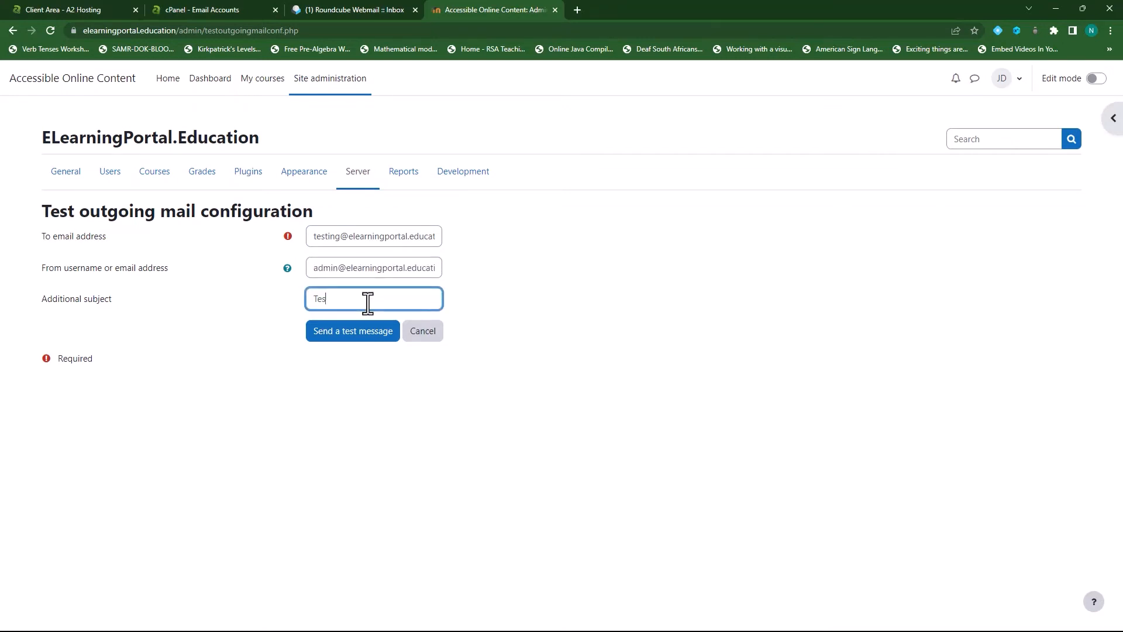
type("Test Message")
left_click(349, 334)
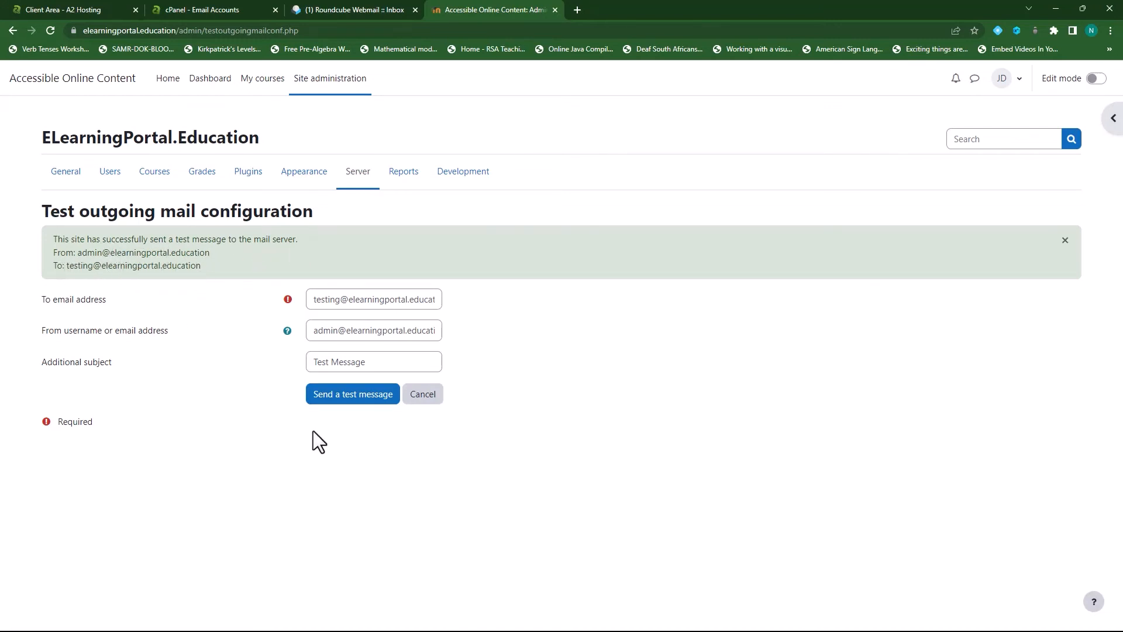
left_click(348, 11)
Refresh the testing inbox and open the newly arrived Moodle test message
left_click(437, 81)
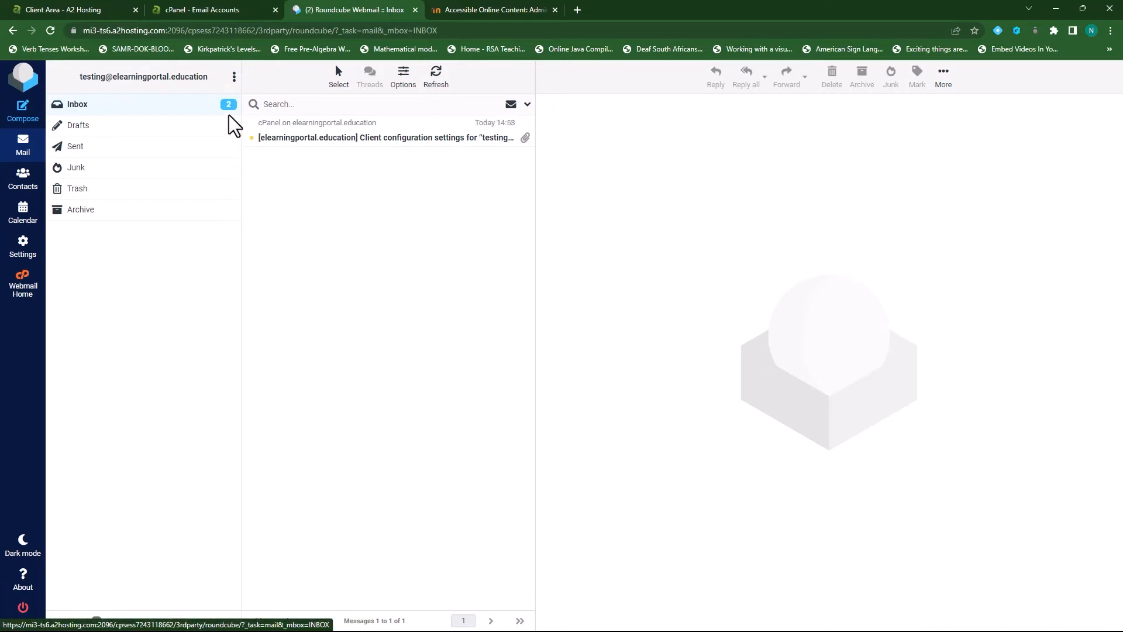
left_click(167, 107)
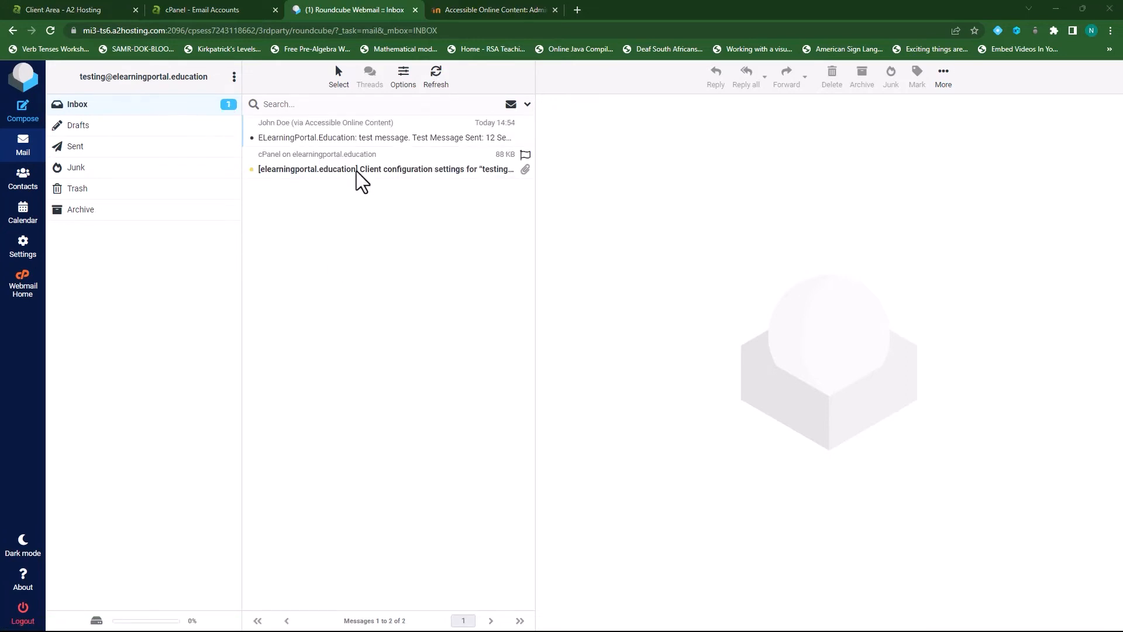
left_click(369, 126)
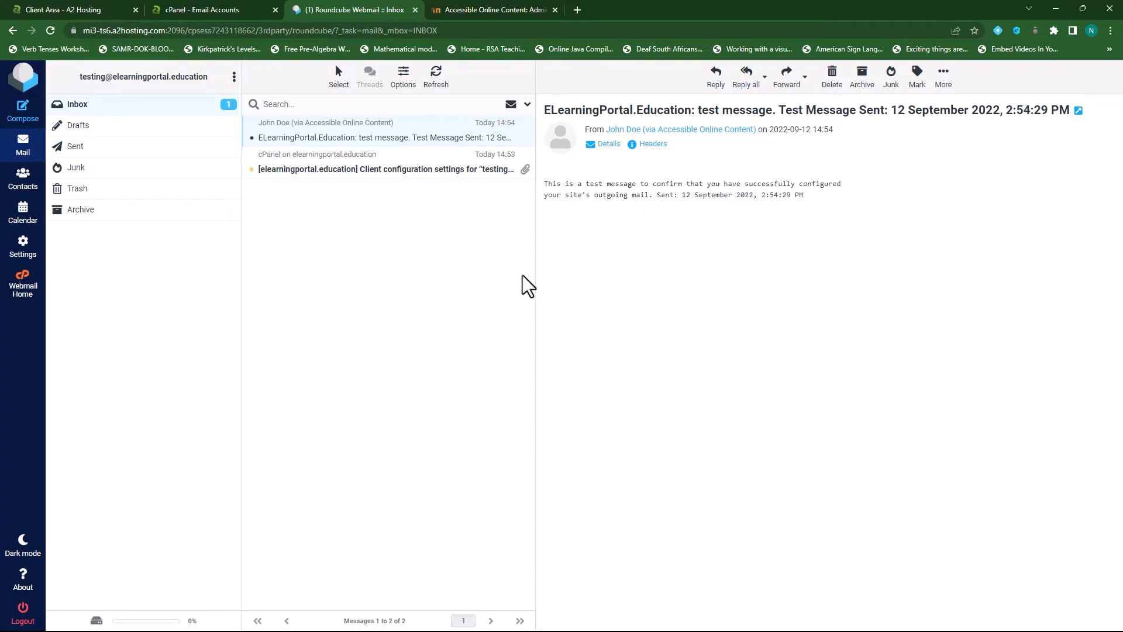
left_click(487, 11)
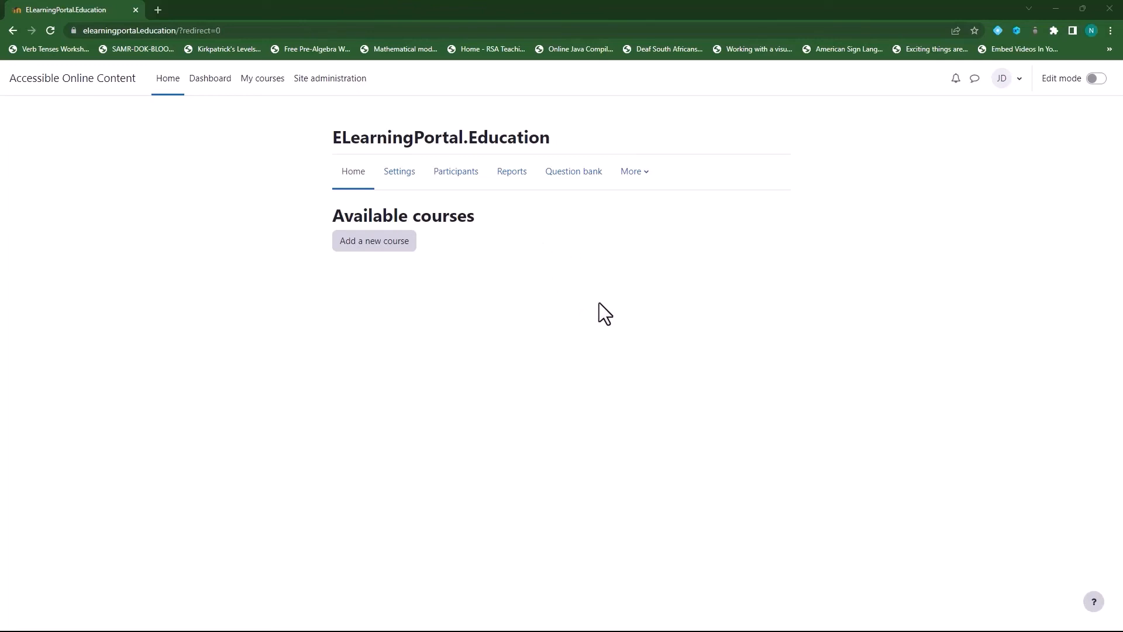
Choose Africa/Johannesburg as Default timezone in Location settings and save the changes
left_click(331, 80)
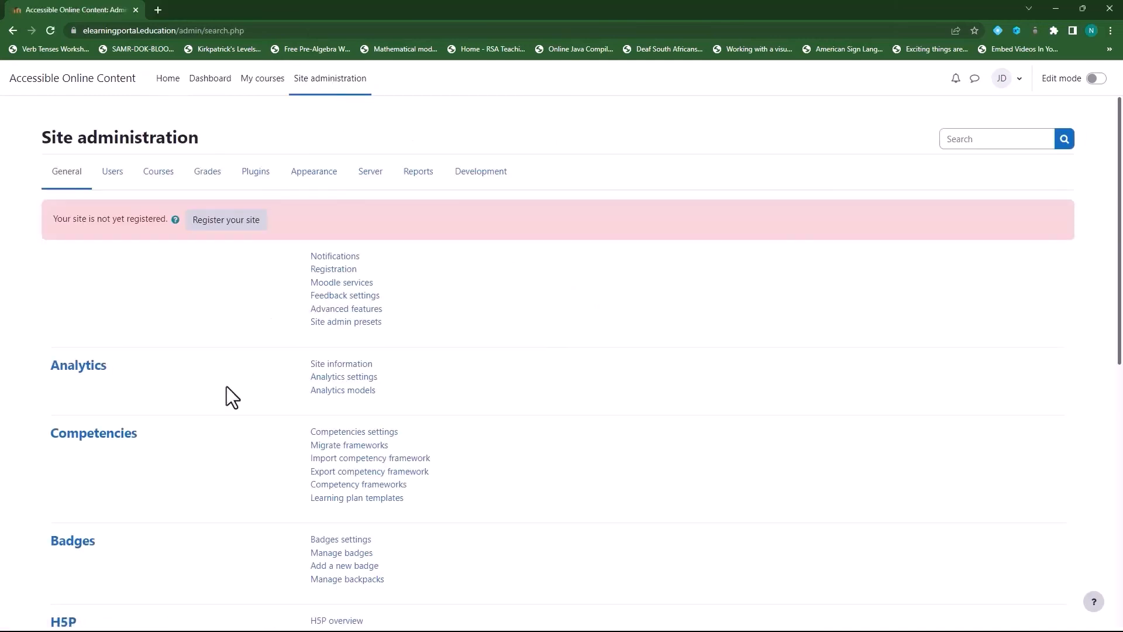
scroll(222, 398, "down", 3)
scroll(223, 396, "down", 3)
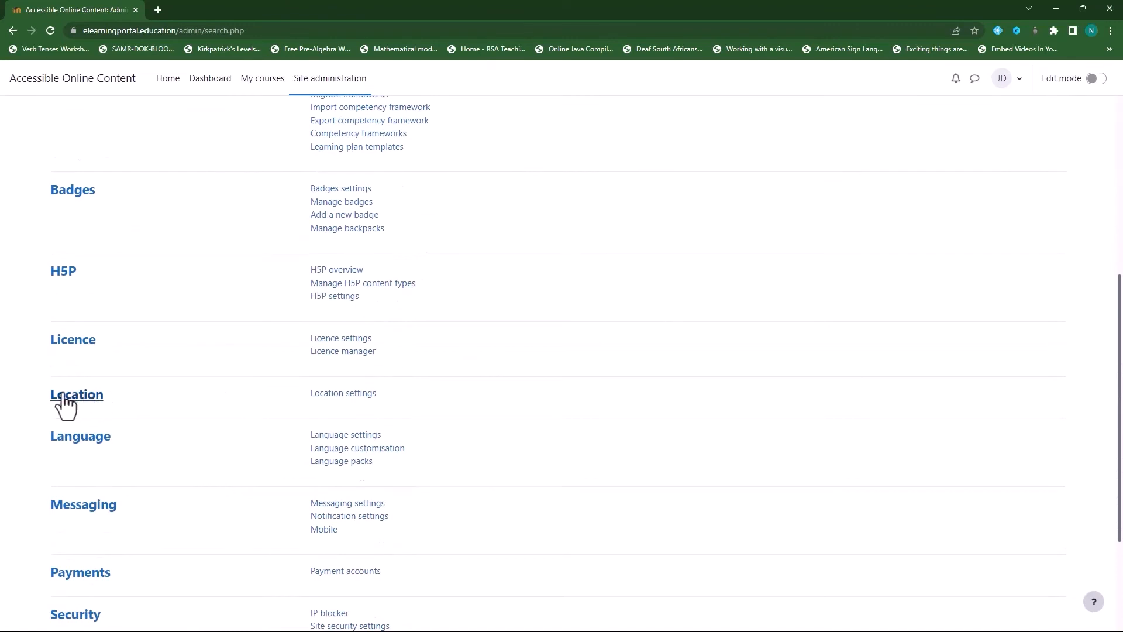
left_click(348, 396)
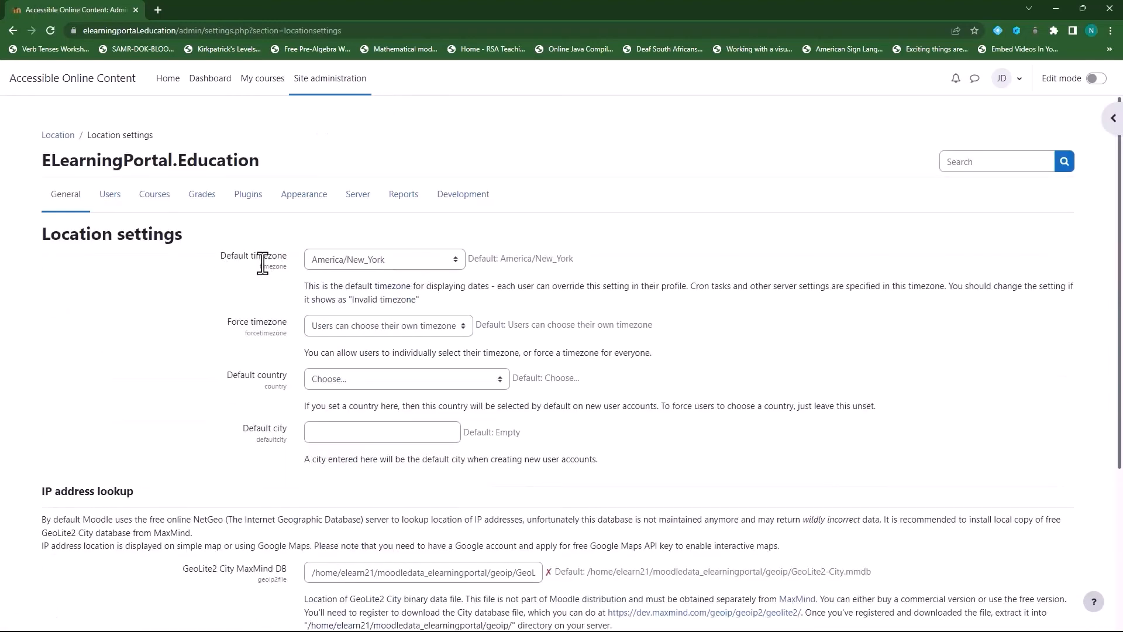
left_click(456, 261)
left_click_drag(459, 354, 462, 476)
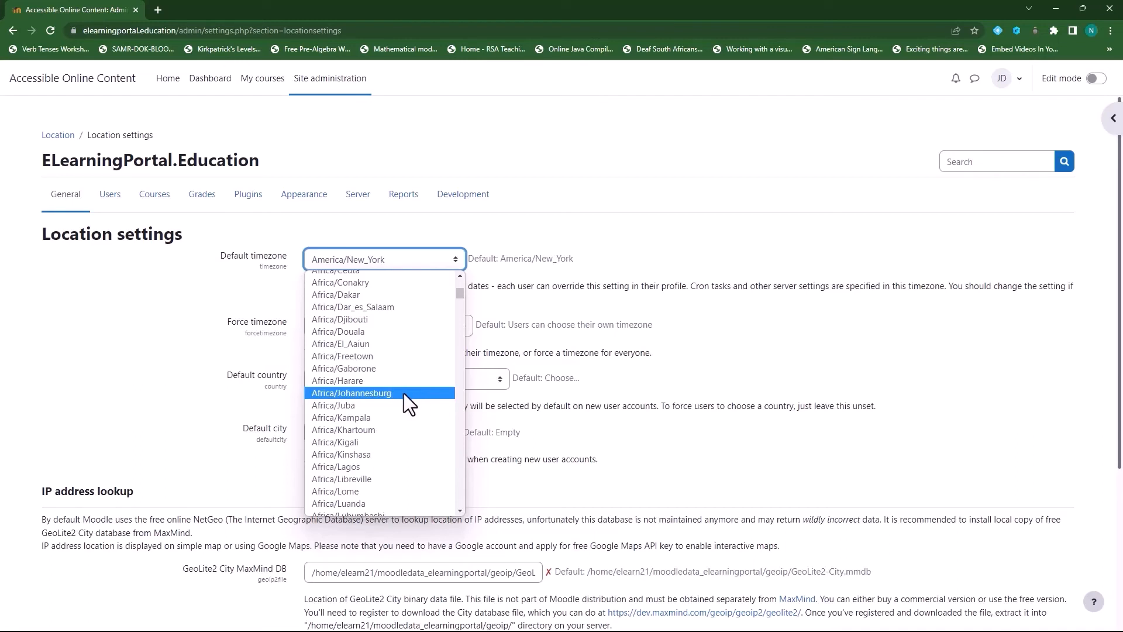
left_click(404, 393)
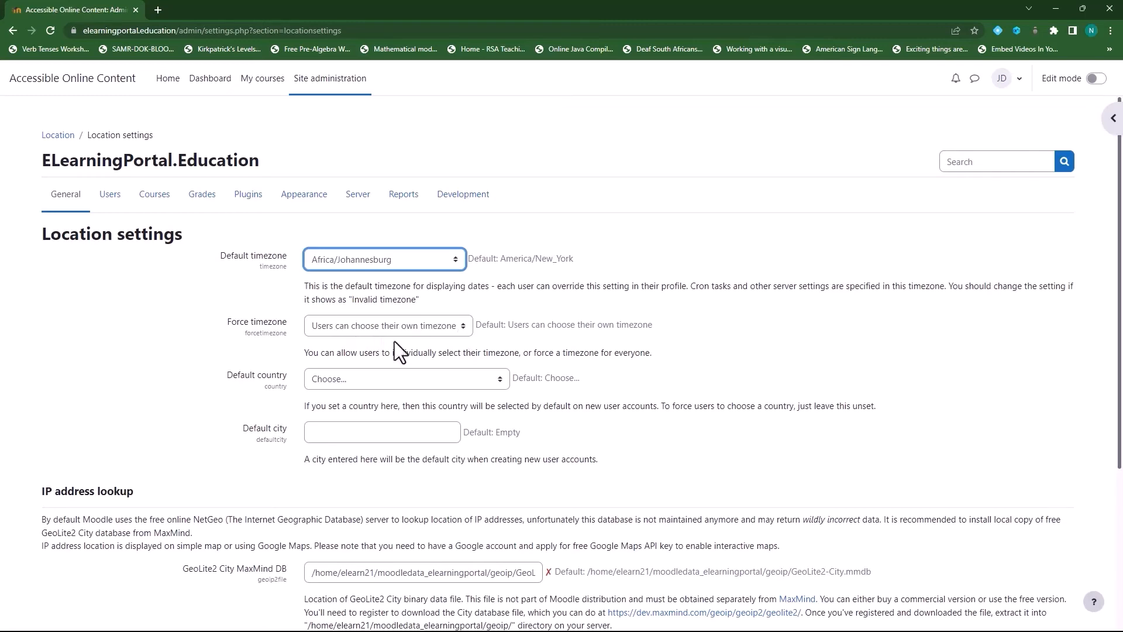
scroll(229, 335, "down", 4)
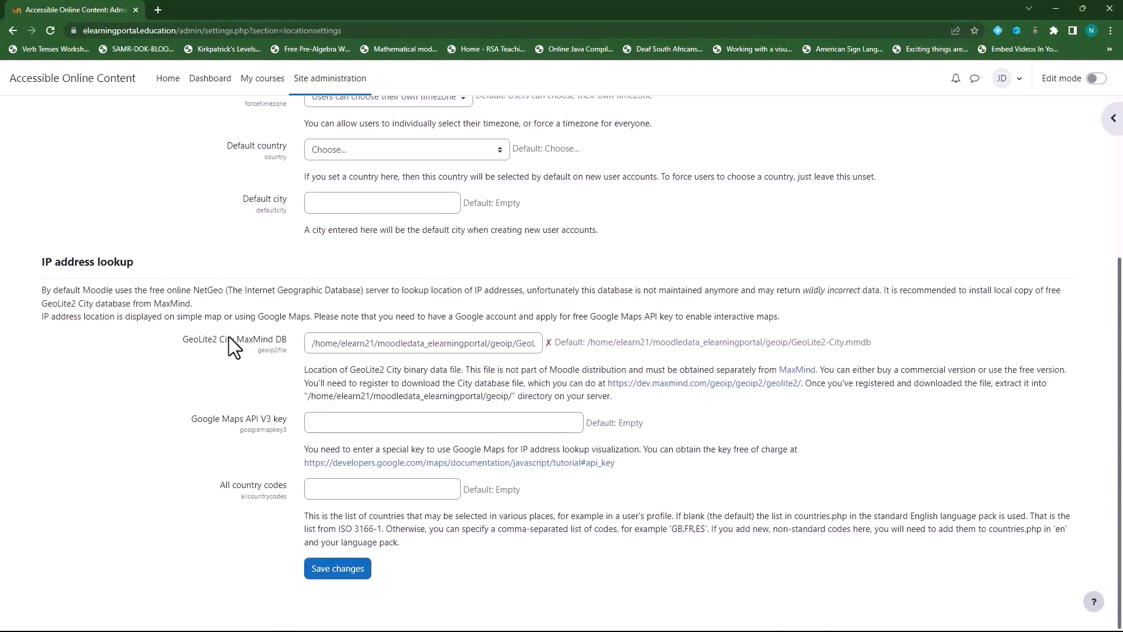
left_click(337, 570)
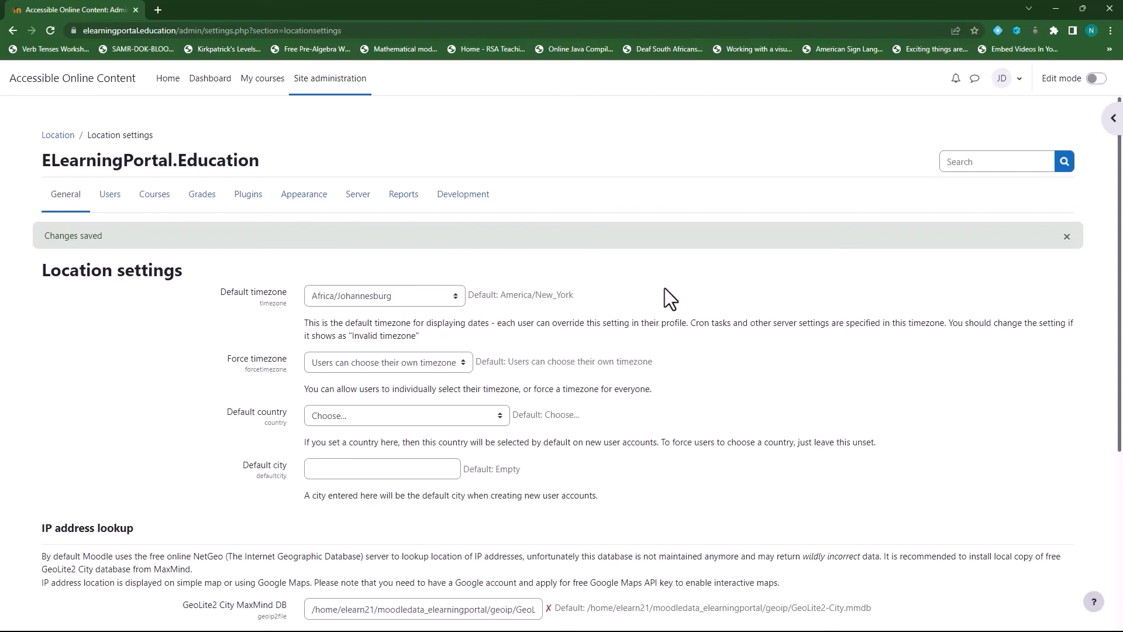
Check the admin profile's Timezone and keep it on Server timezone (Africa/Johannesburg)
left_click(1003, 78)
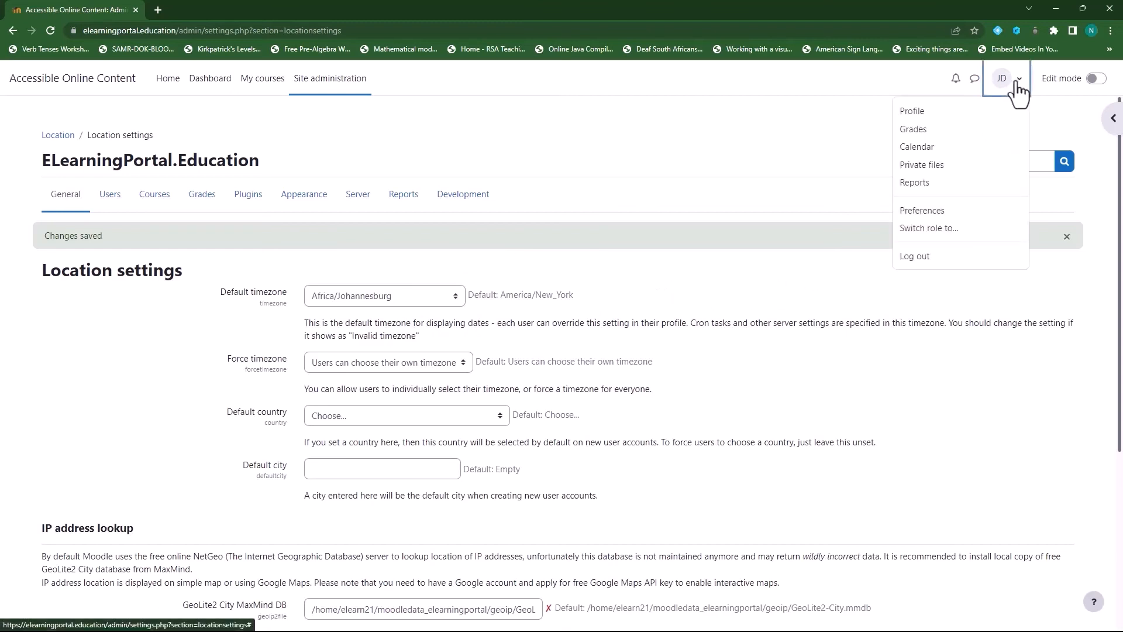
left_click(935, 214)
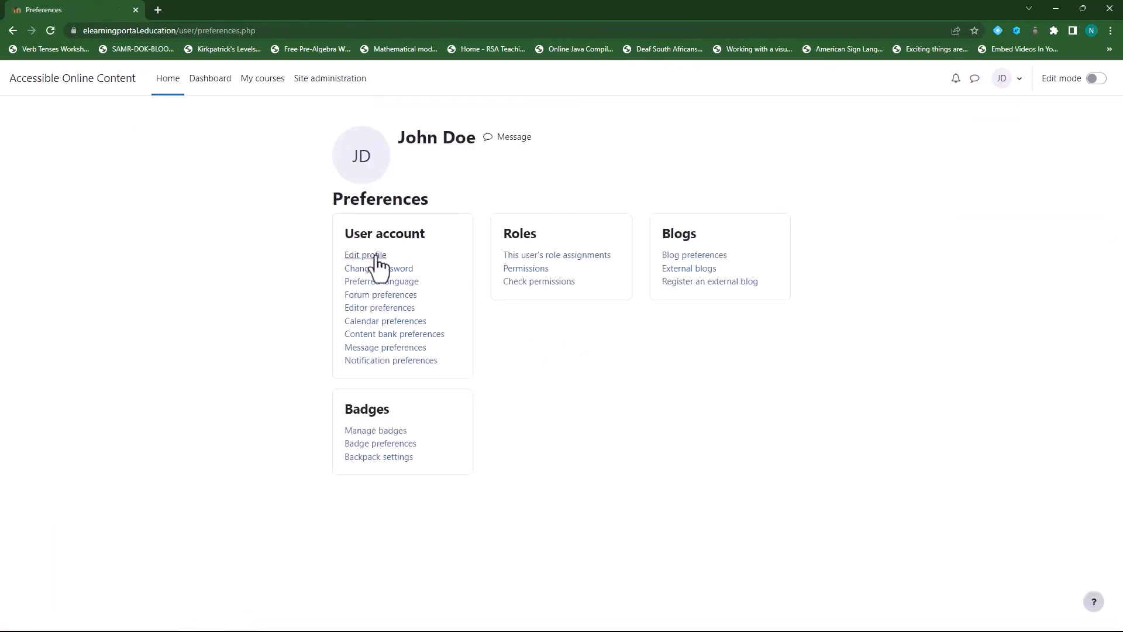
left_click(364, 255)
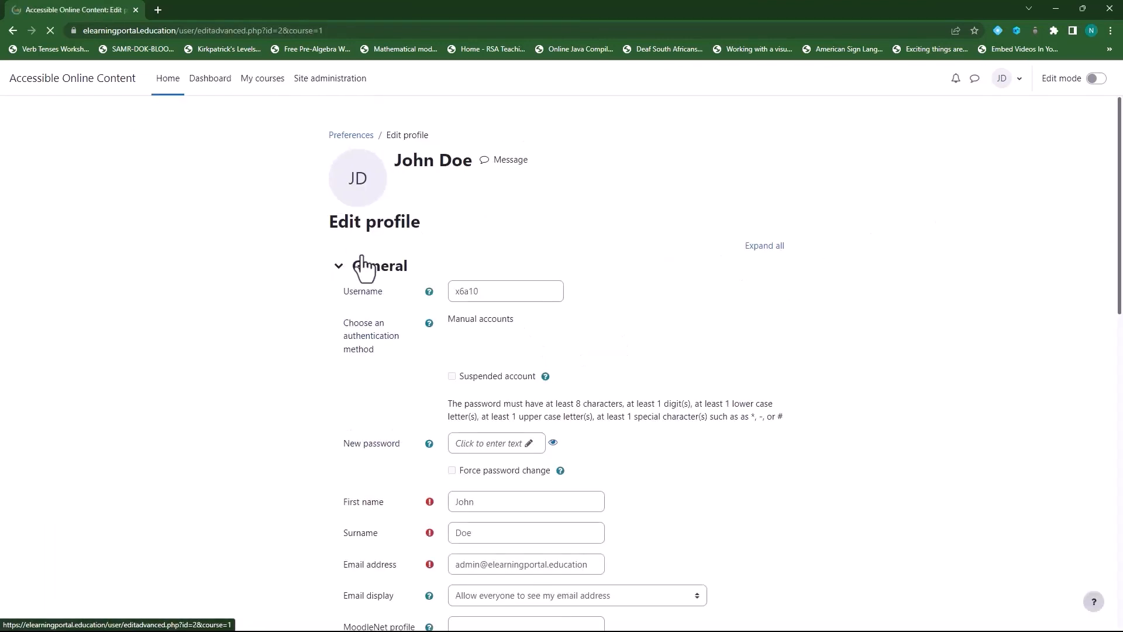
scroll(720, 431, "down", 4)
scroll(760, 427, "down", 1)
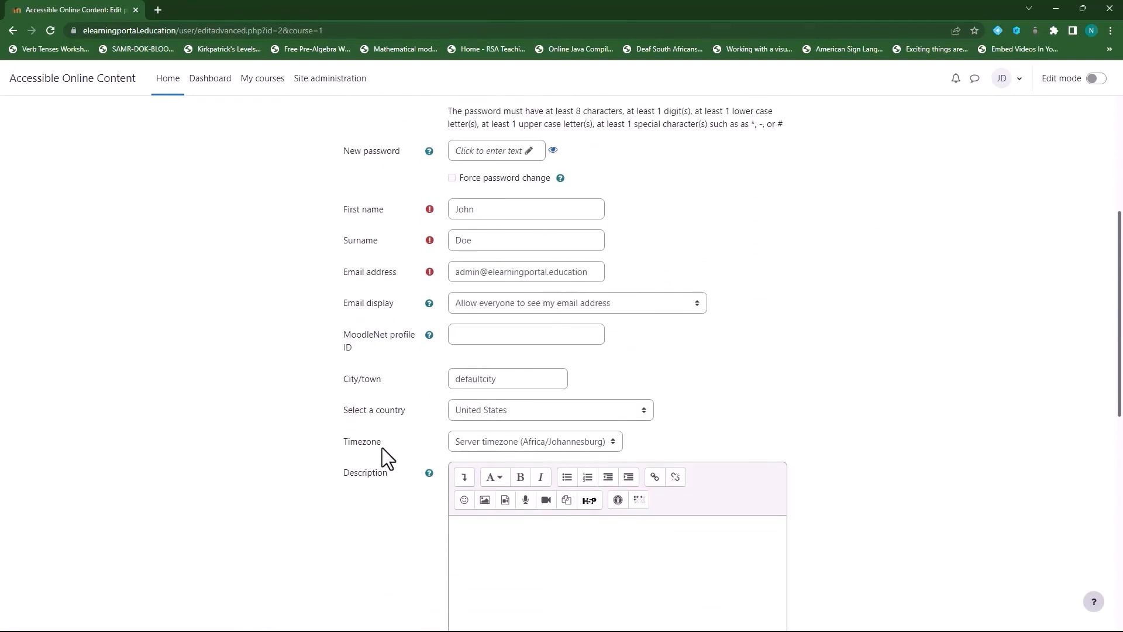
left_click(616, 443)
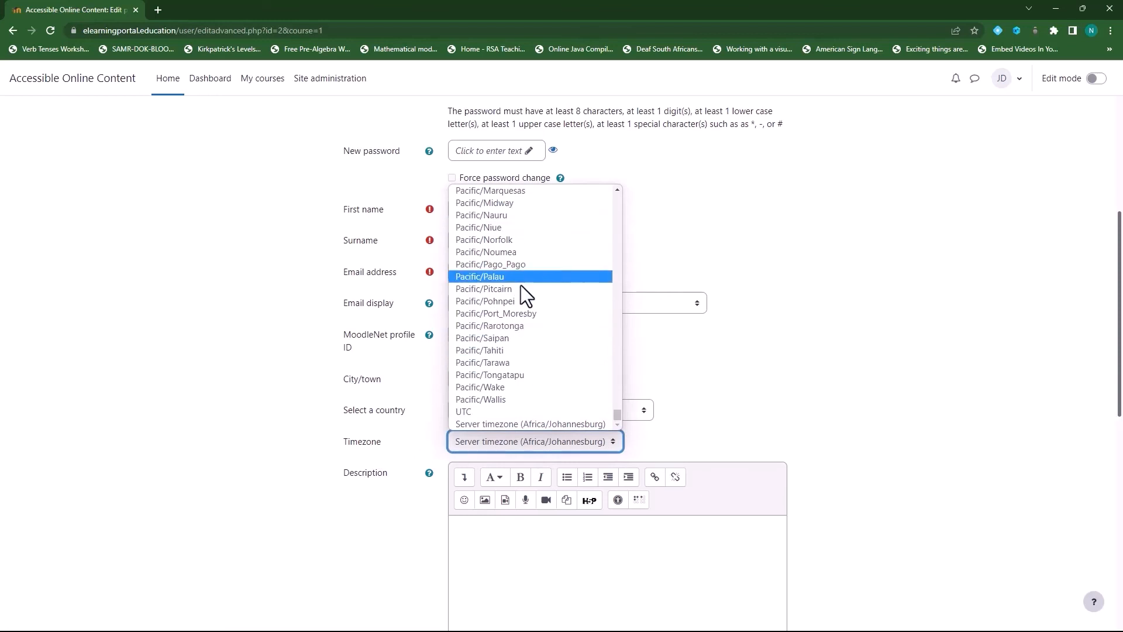
left_click(772, 376)
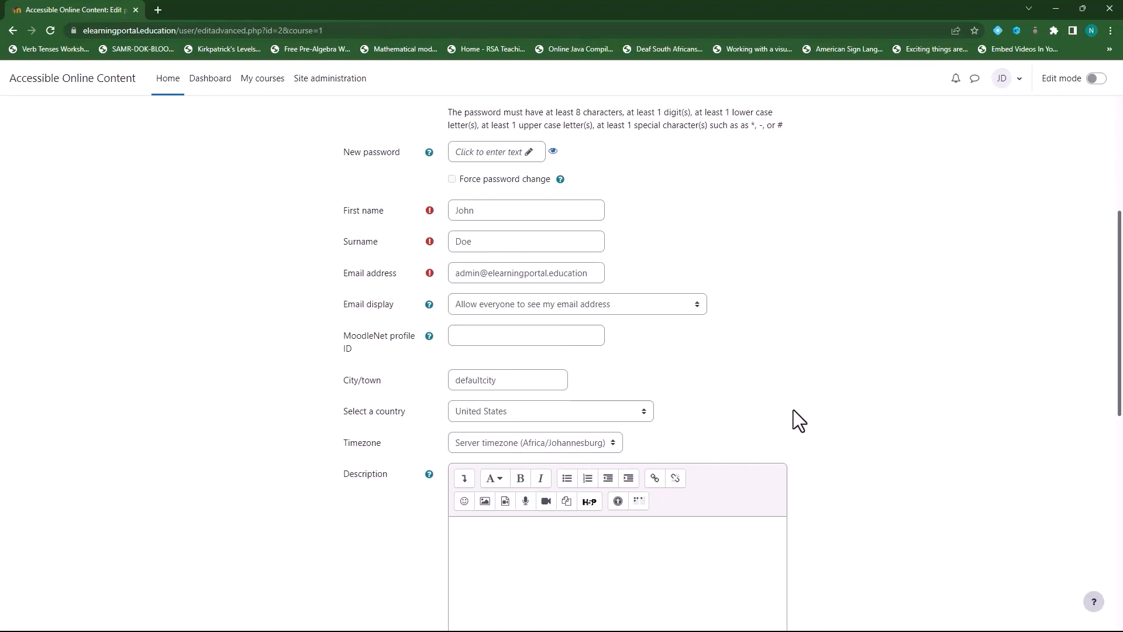
scroll(794, 409, "up", 3)
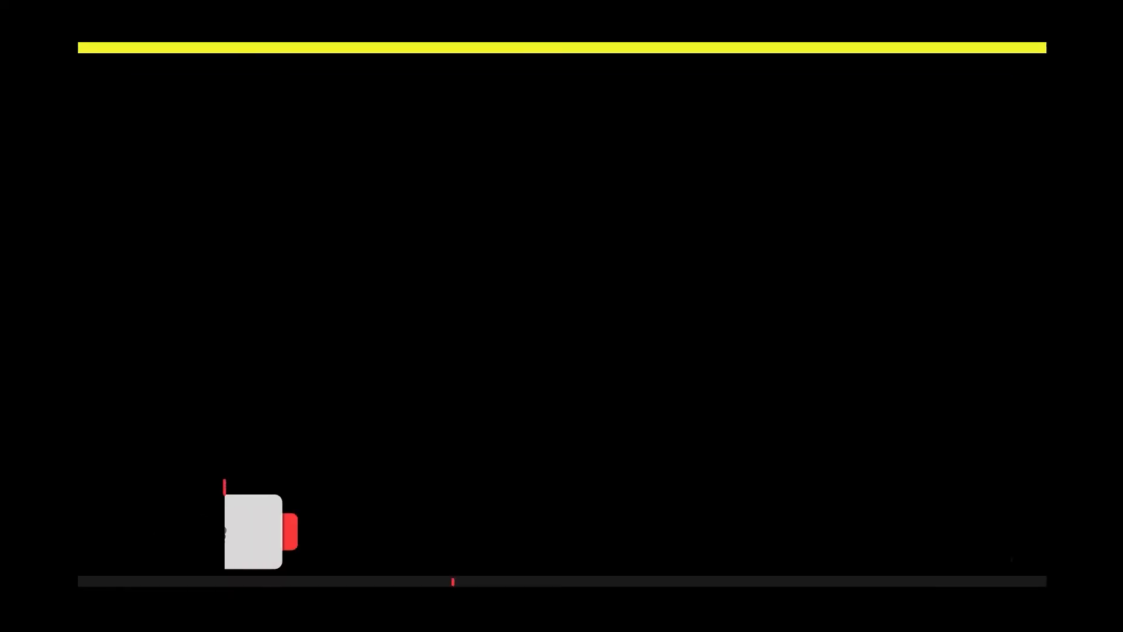